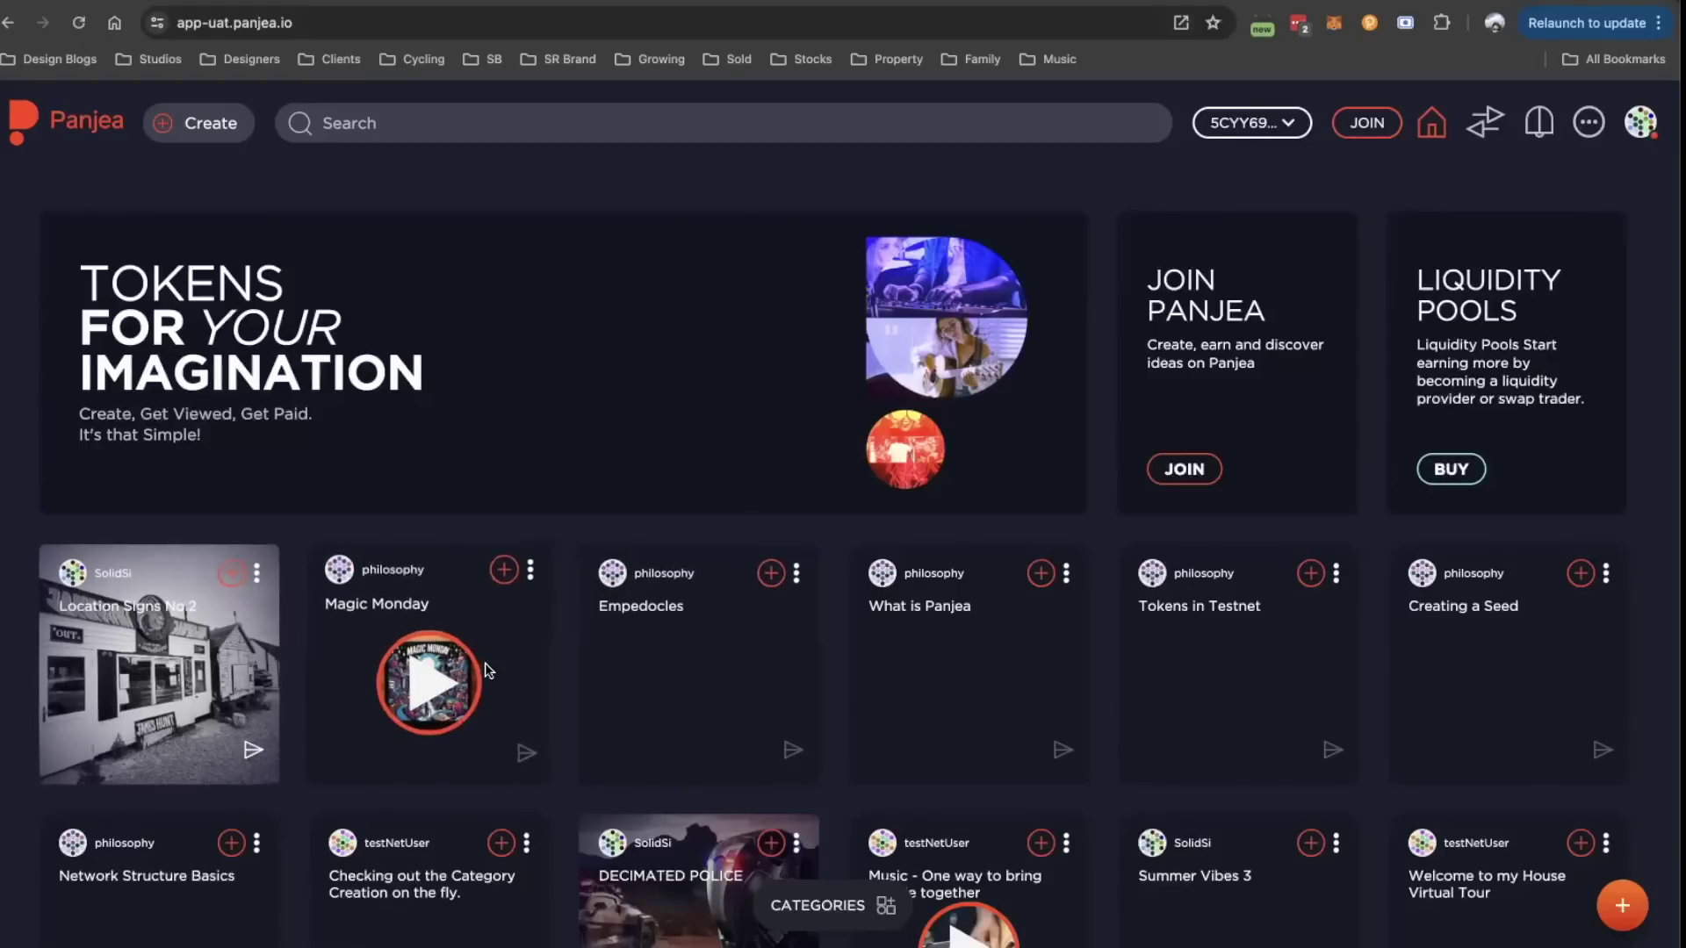
# - Start a new playlist with the Location Signs No.2 and Magic Monday posts from the home feed, and collapse the playlist pane
pyautogui.scroll(-5, 487, 670)
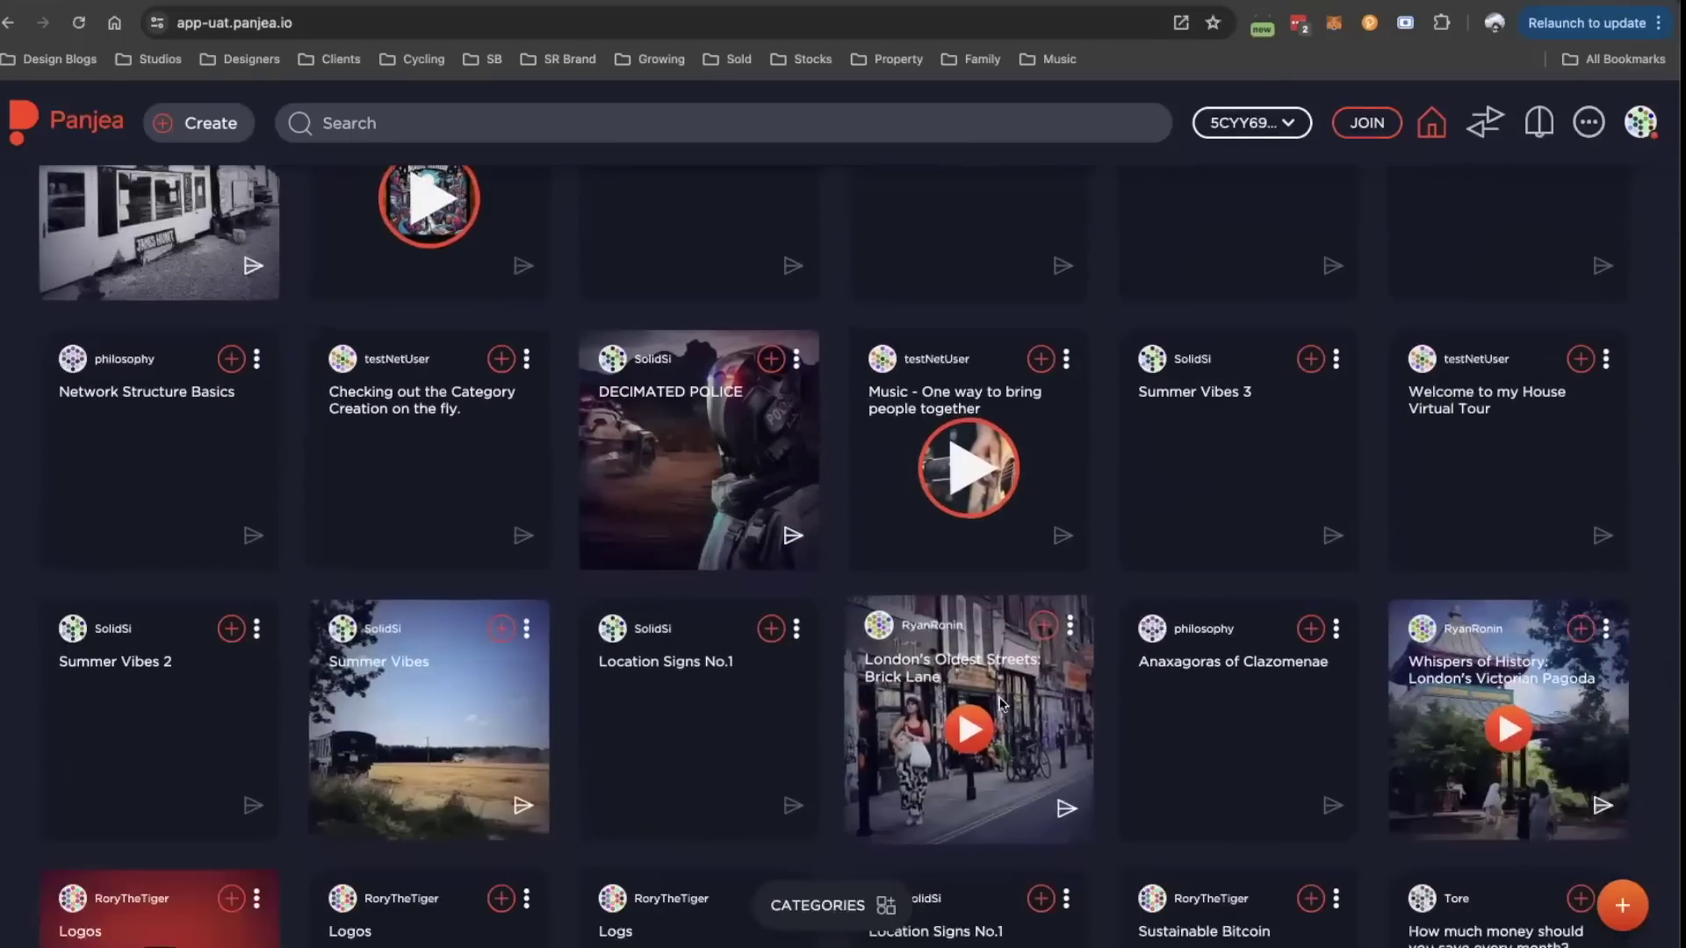
pyautogui.scroll(3, 962, 751)
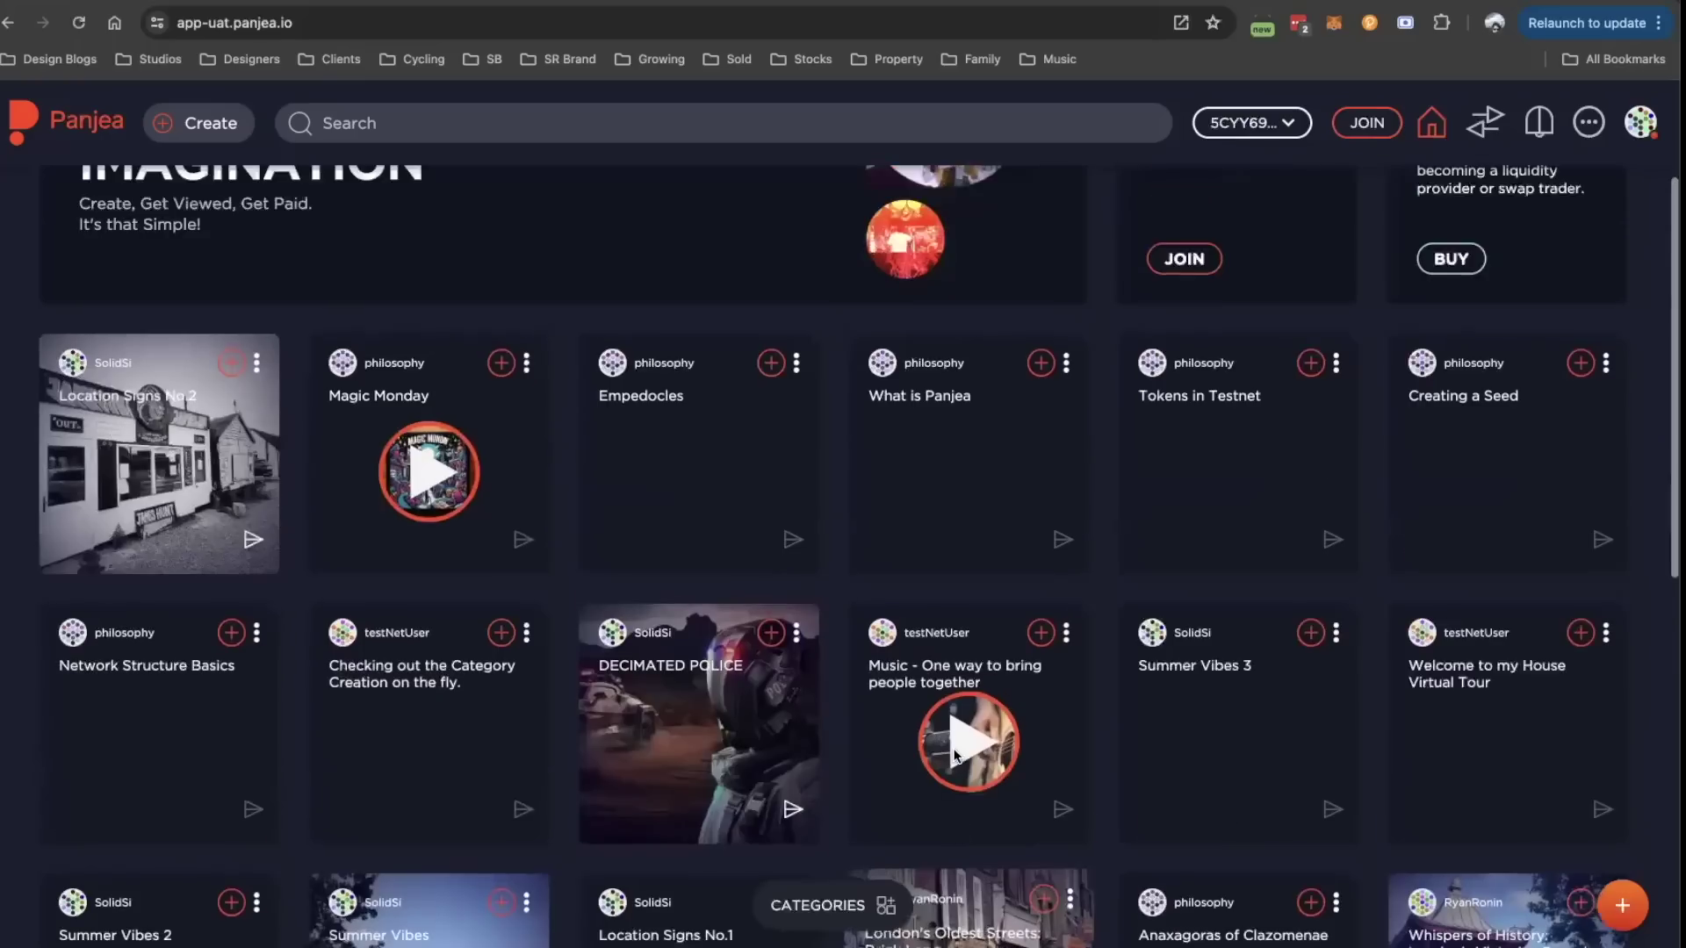
pyautogui.scroll(3, 956, 755)
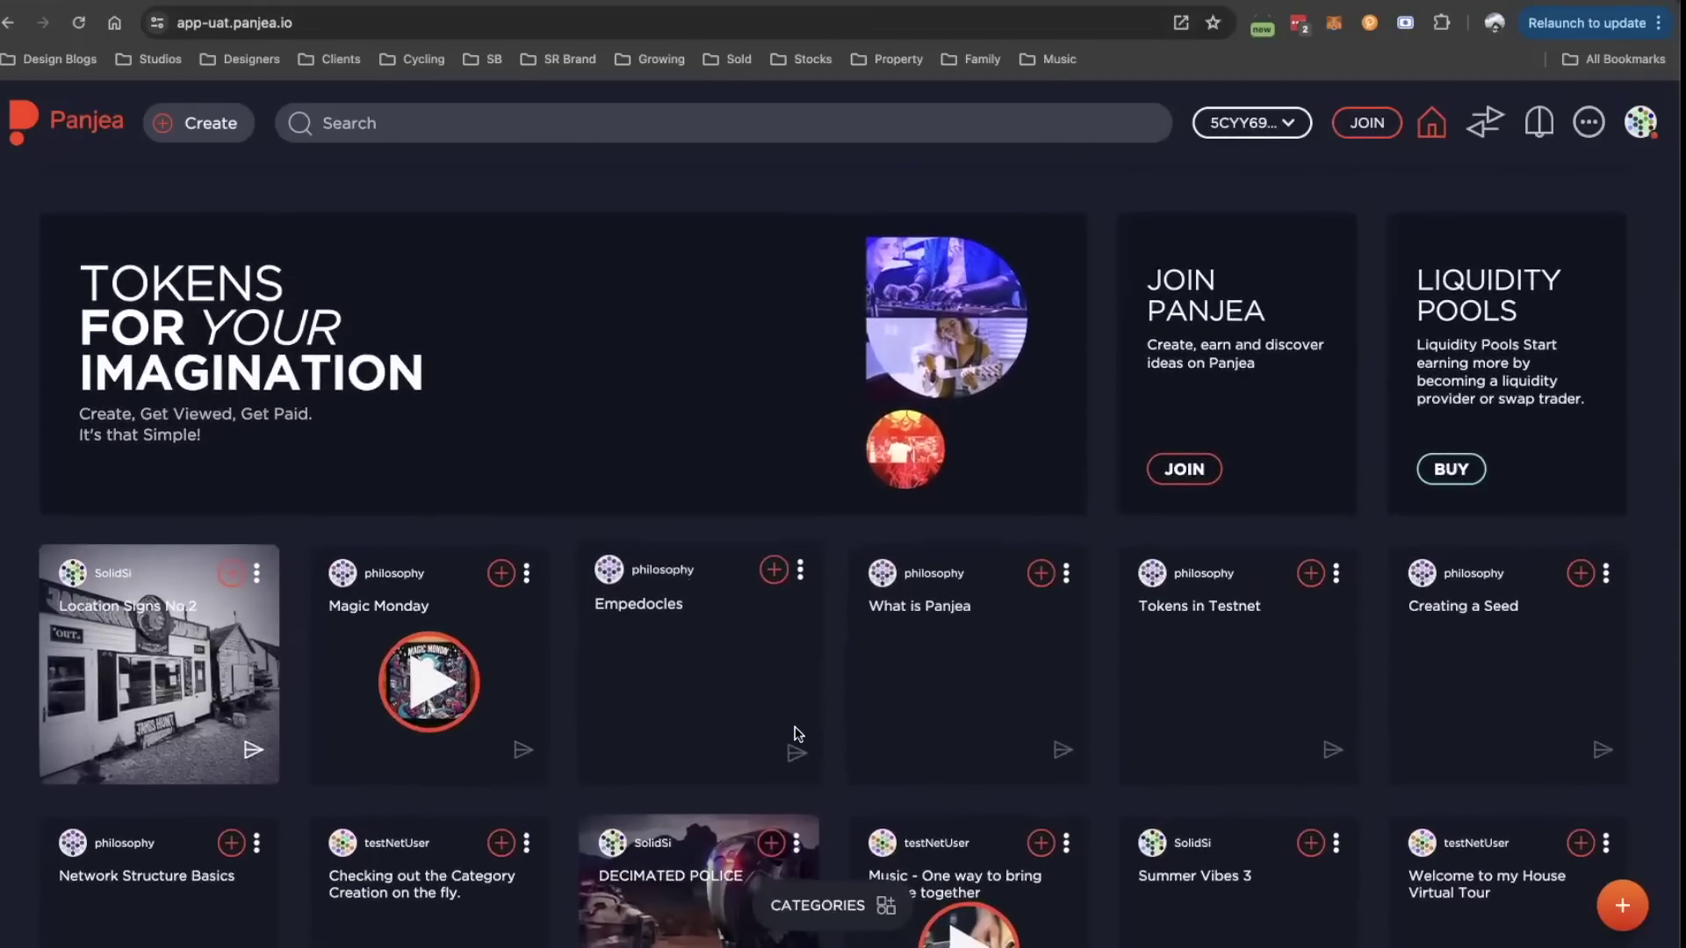
pyautogui.click(234, 573)
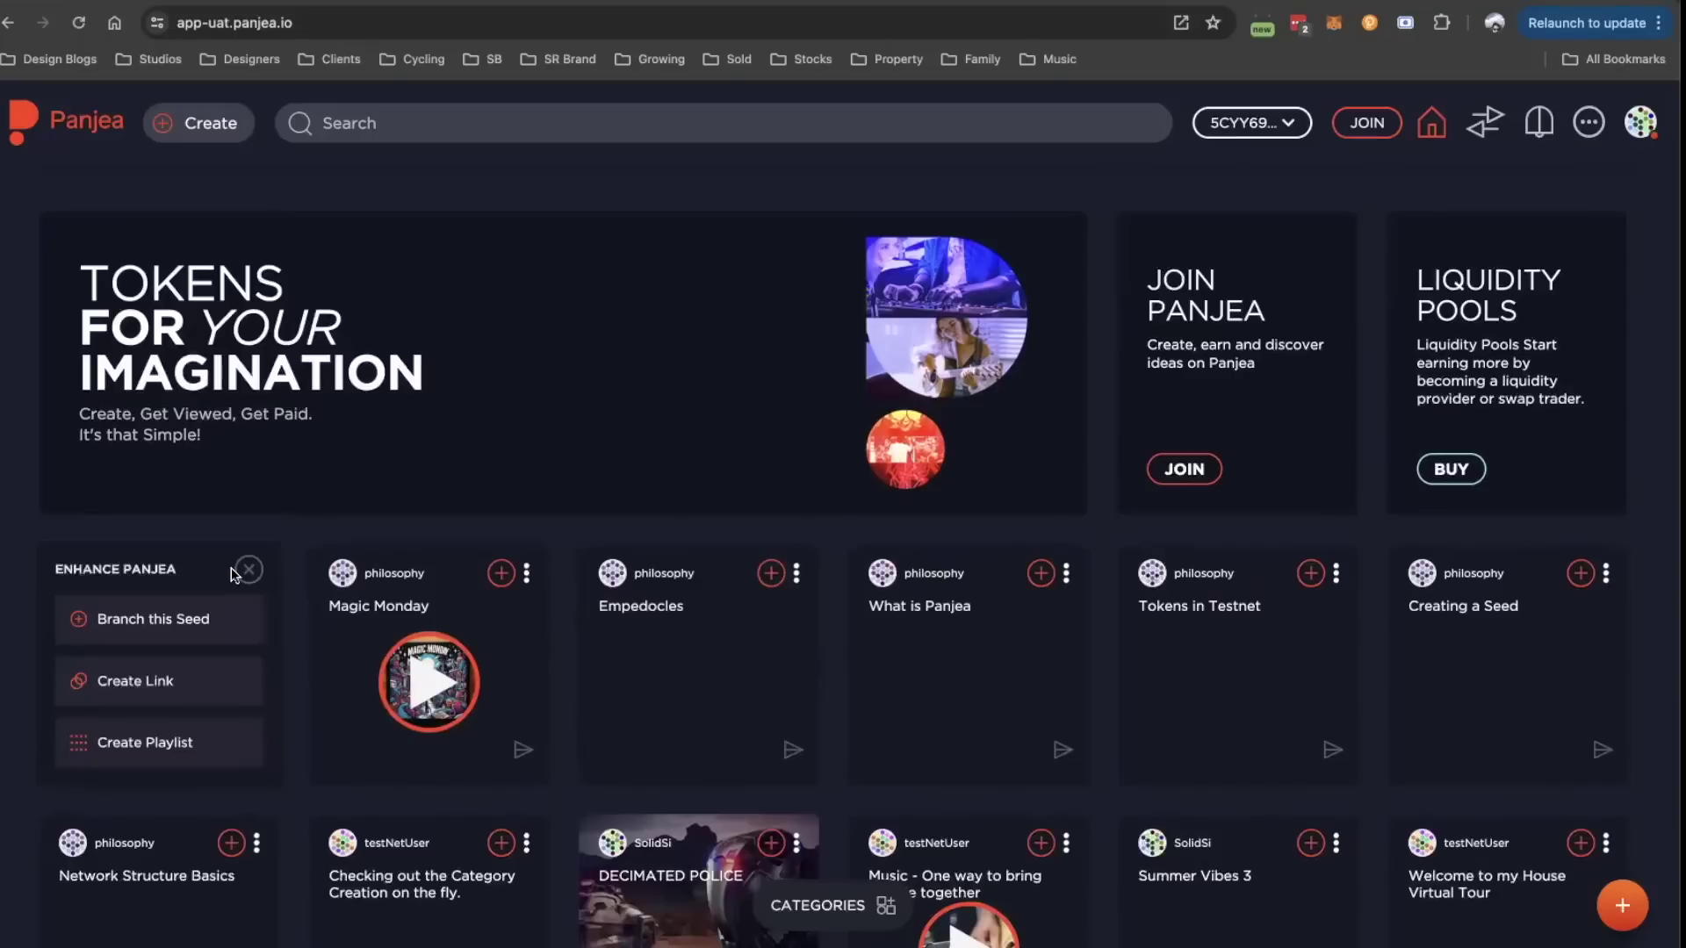
pyautogui.click(129, 747)
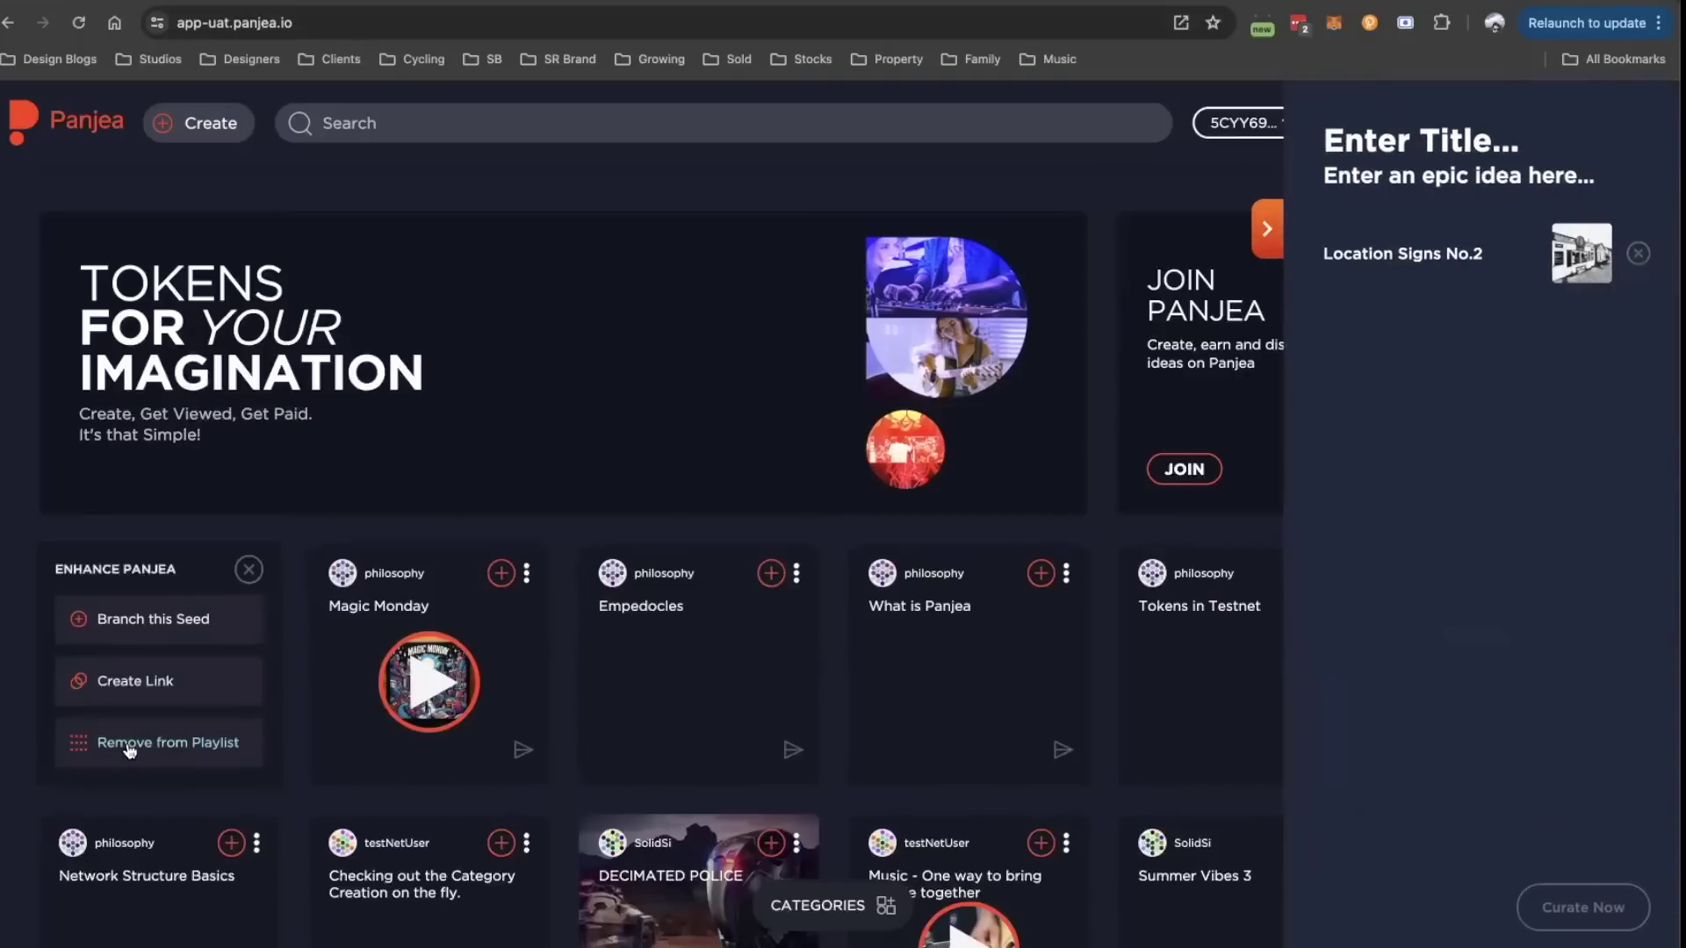
pyautogui.click(503, 570)
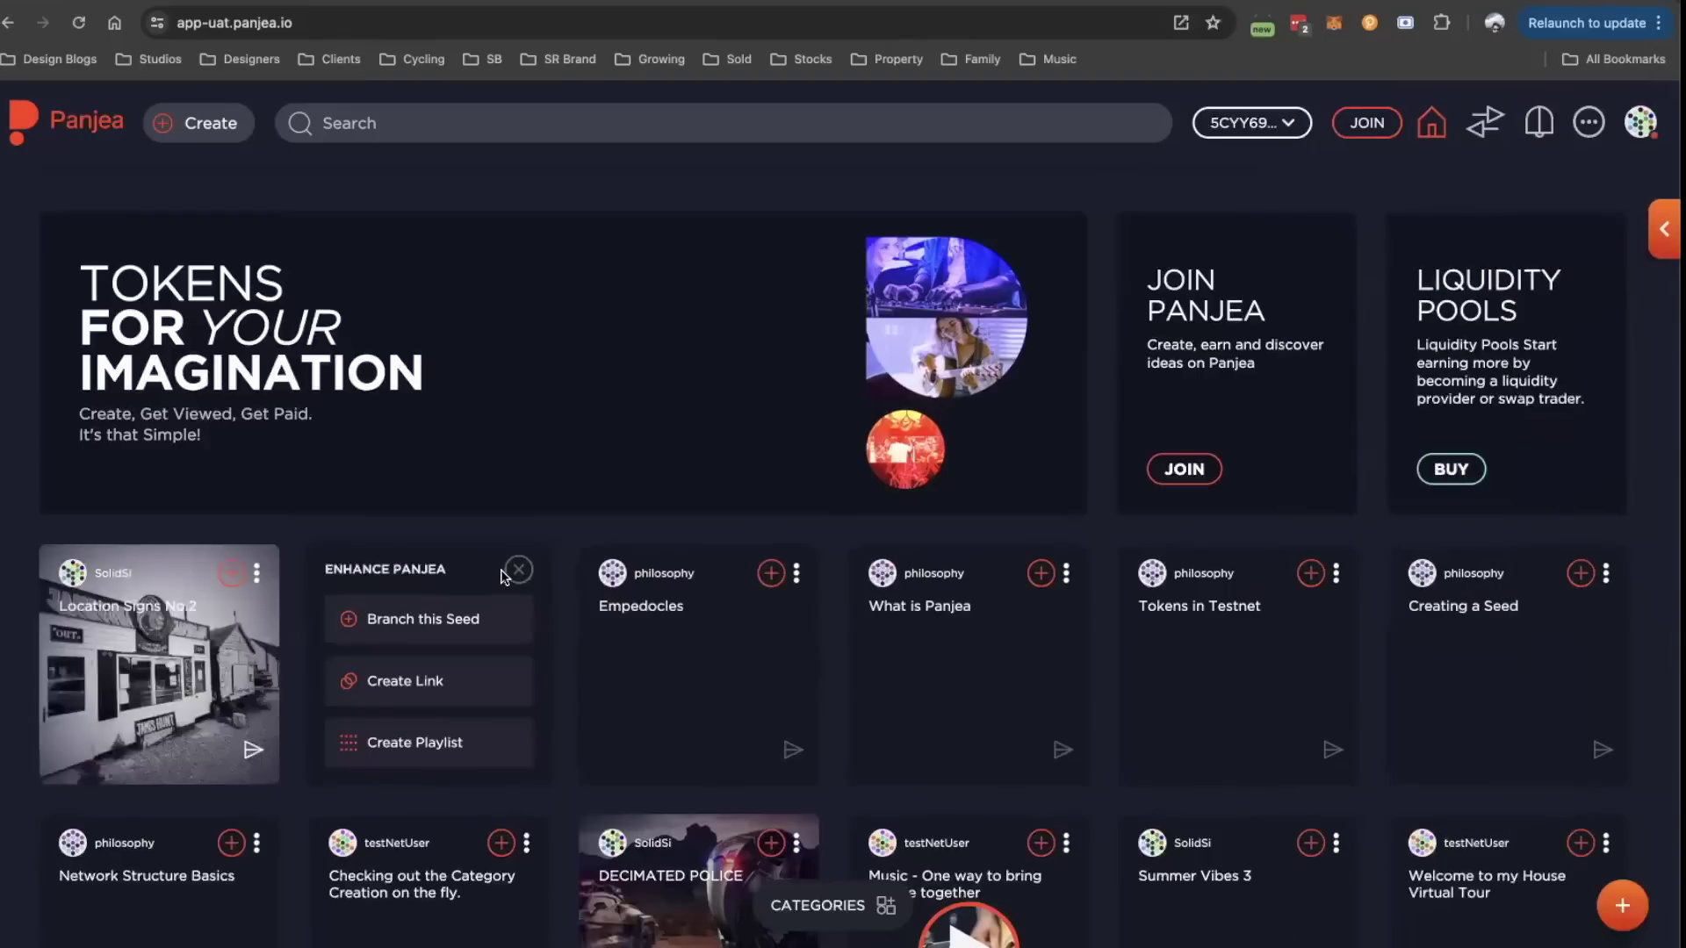
pyautogui.click(419, 748)
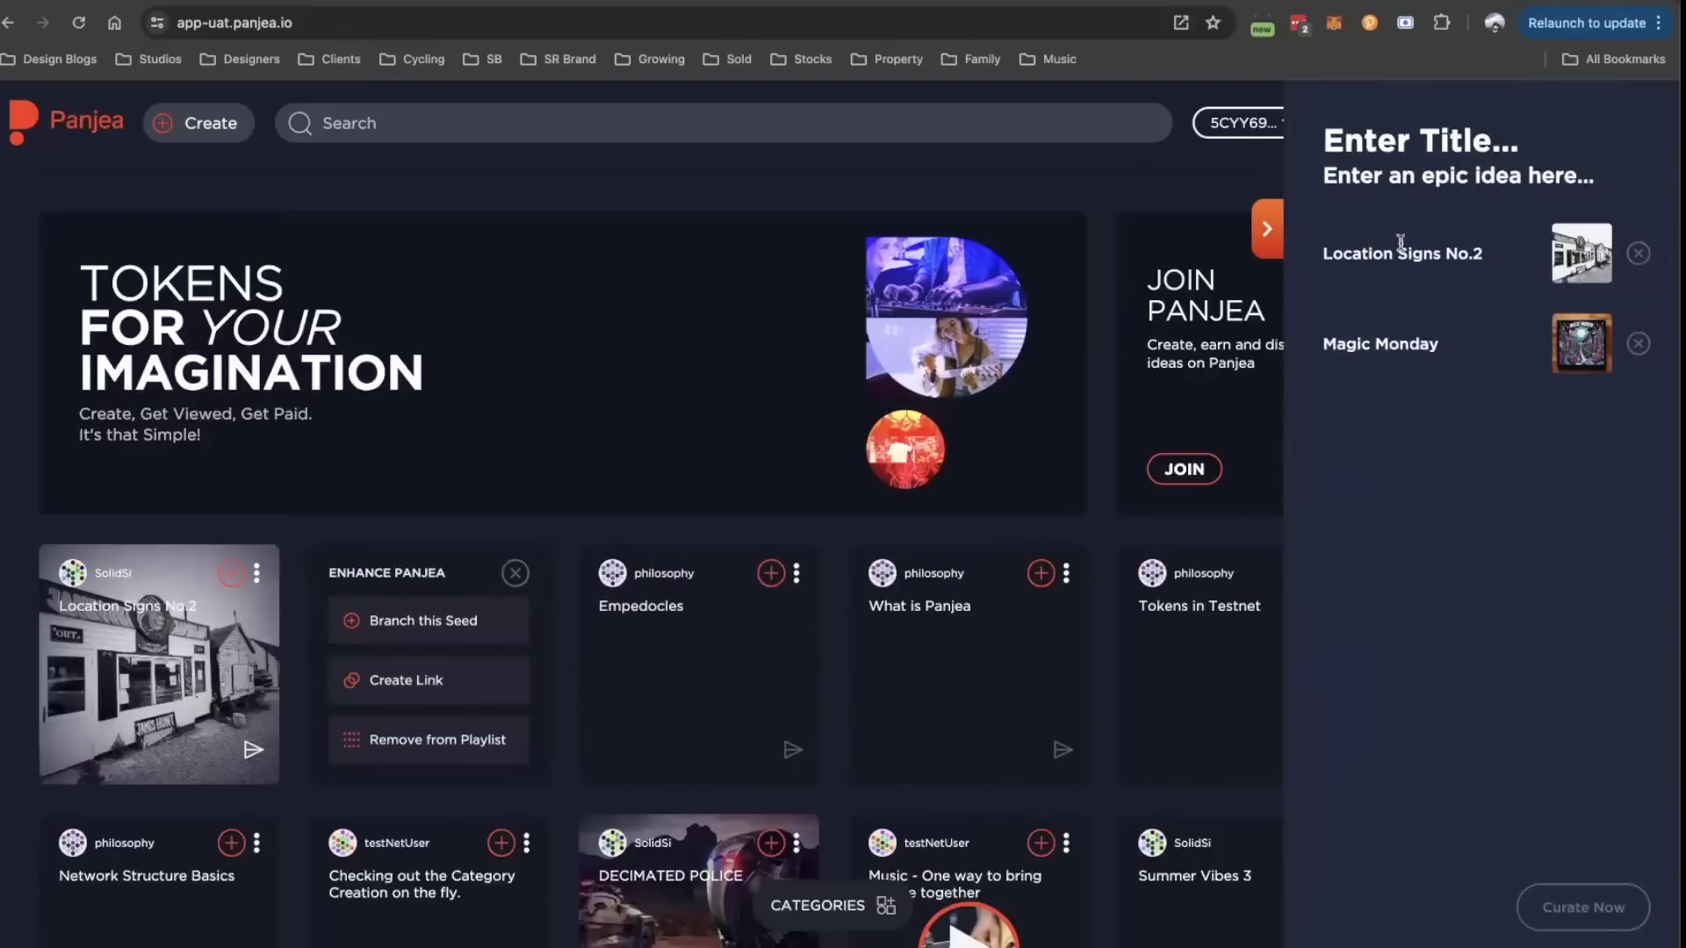
pyautogui.click(1265, 235)
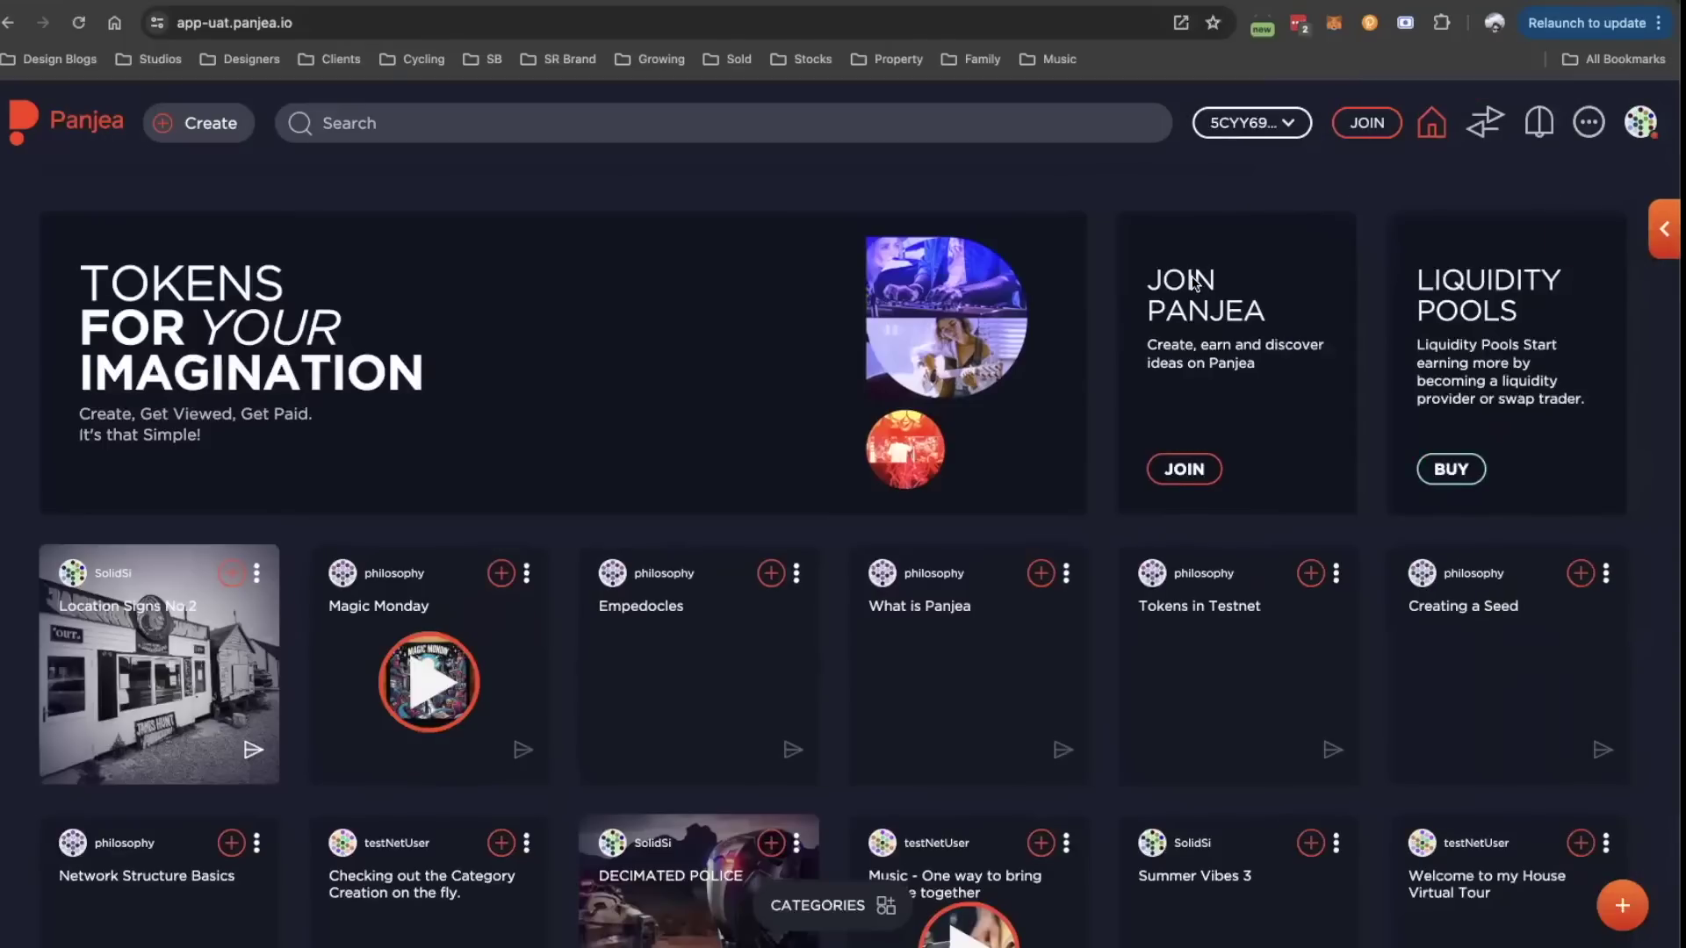
# - Browse the posts in the home feed and open the Location Signs No.2 post to examine its text and photos
pyautogui.scroll(-5, 1064, 386)
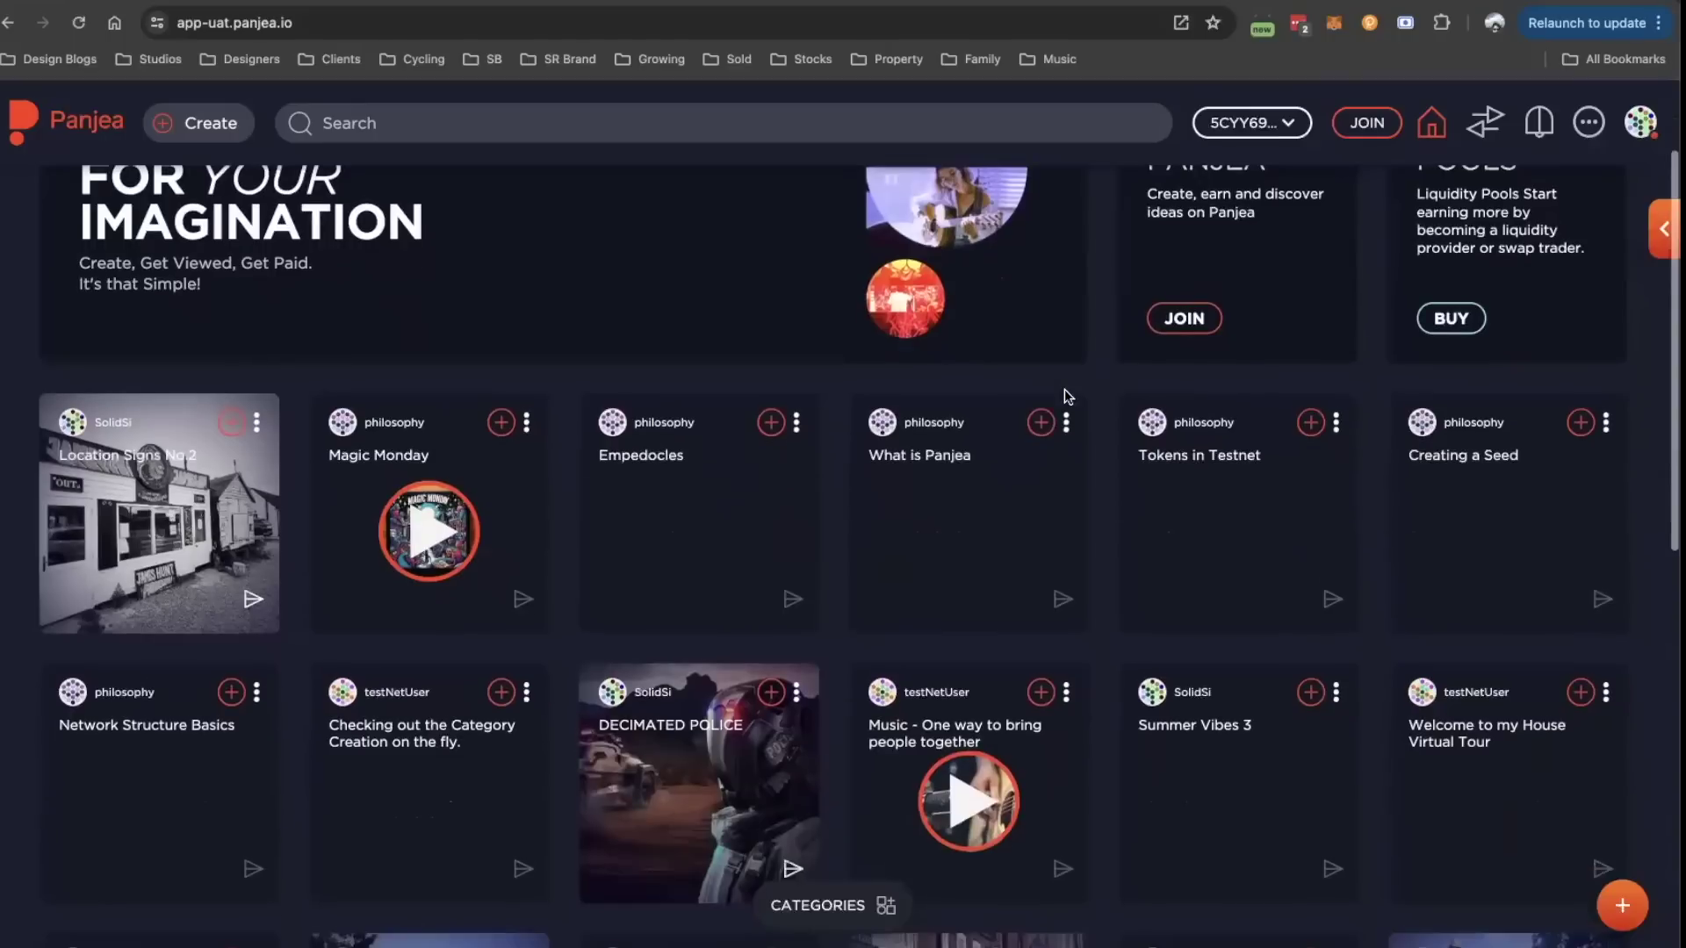
pyautogui.scroll(-5, 1066, 396)
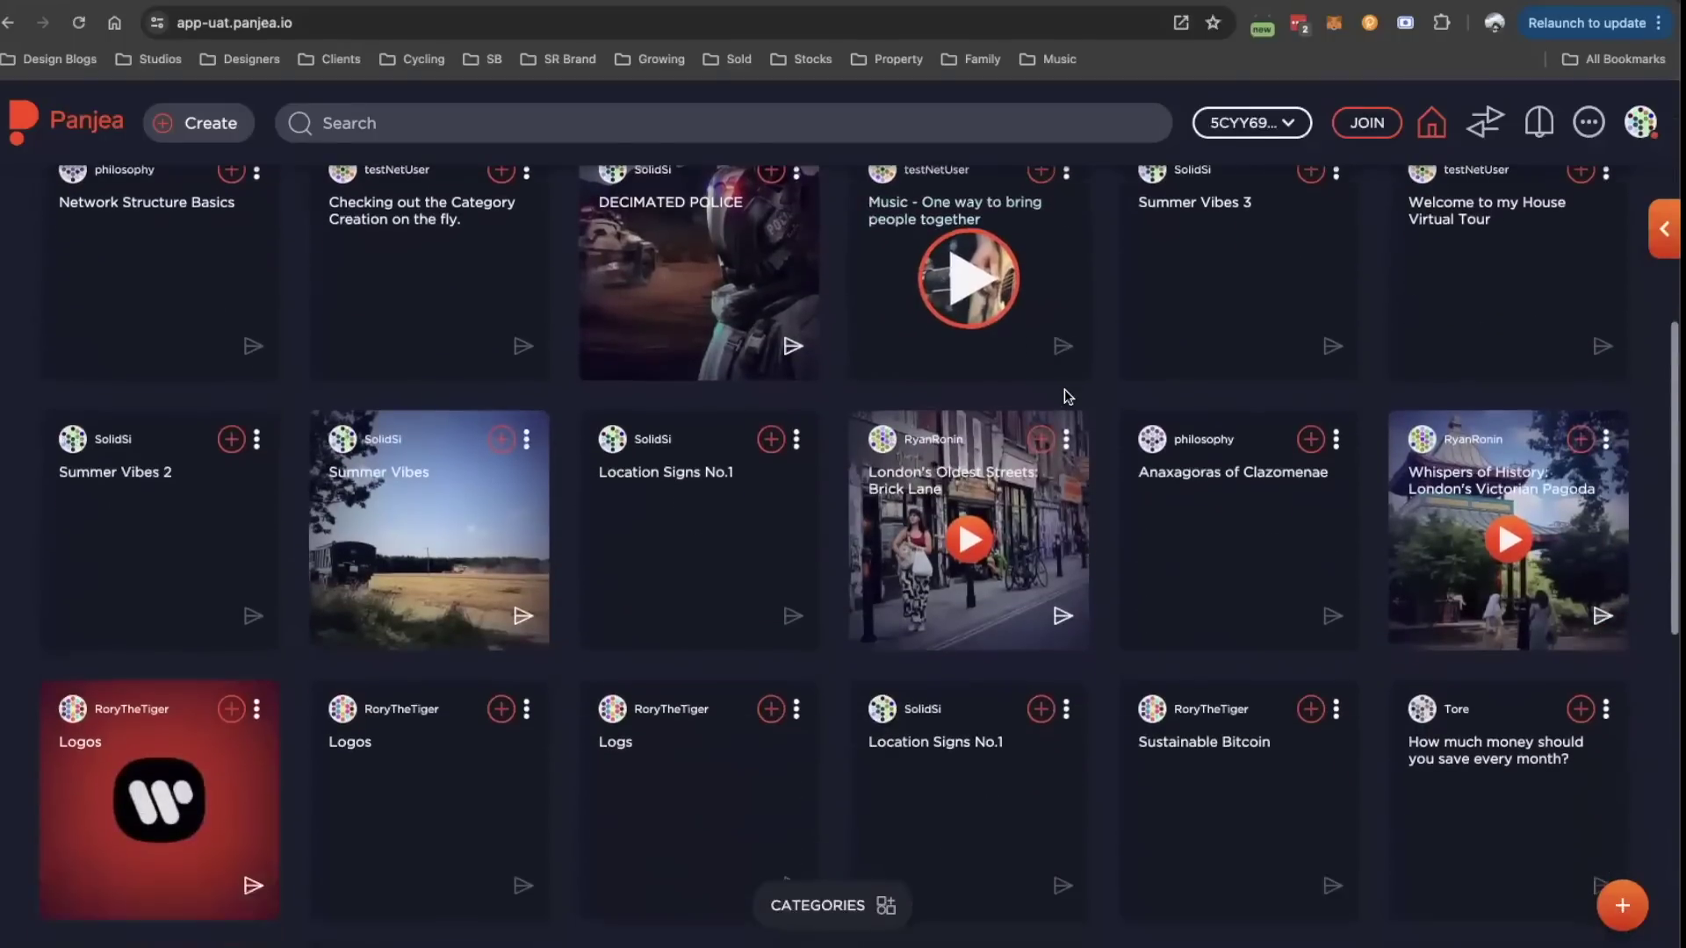
pyautogui.scroll(-4, 1067, 395)
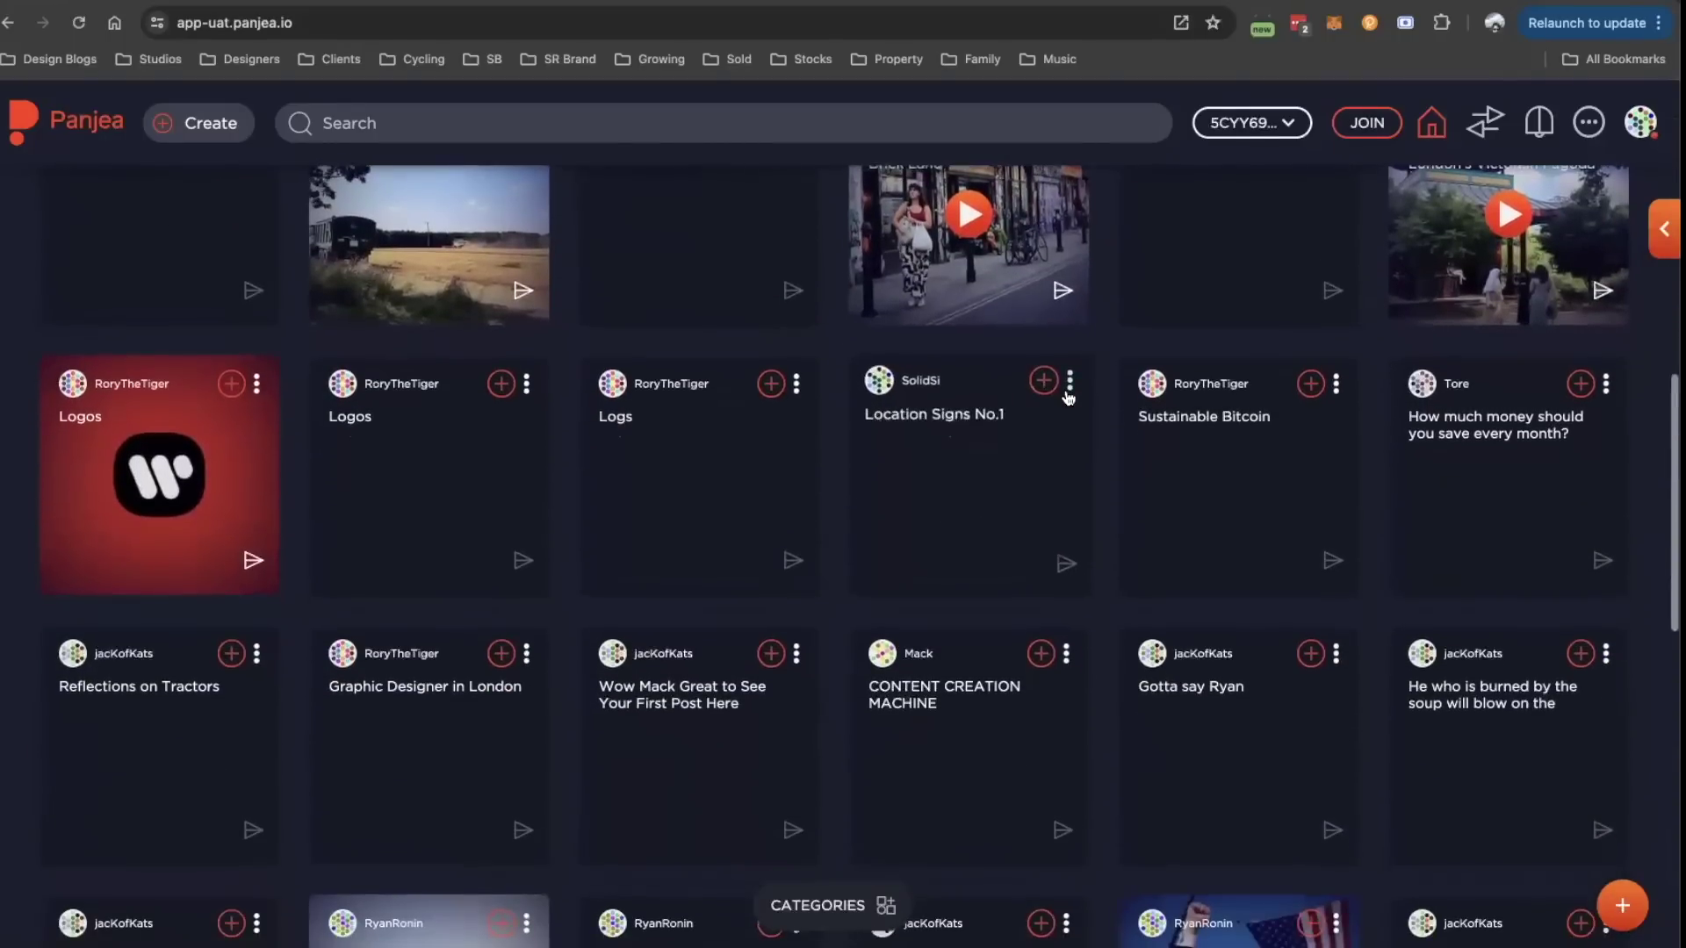
pyautogui.scroll(-6, 1067, 398)
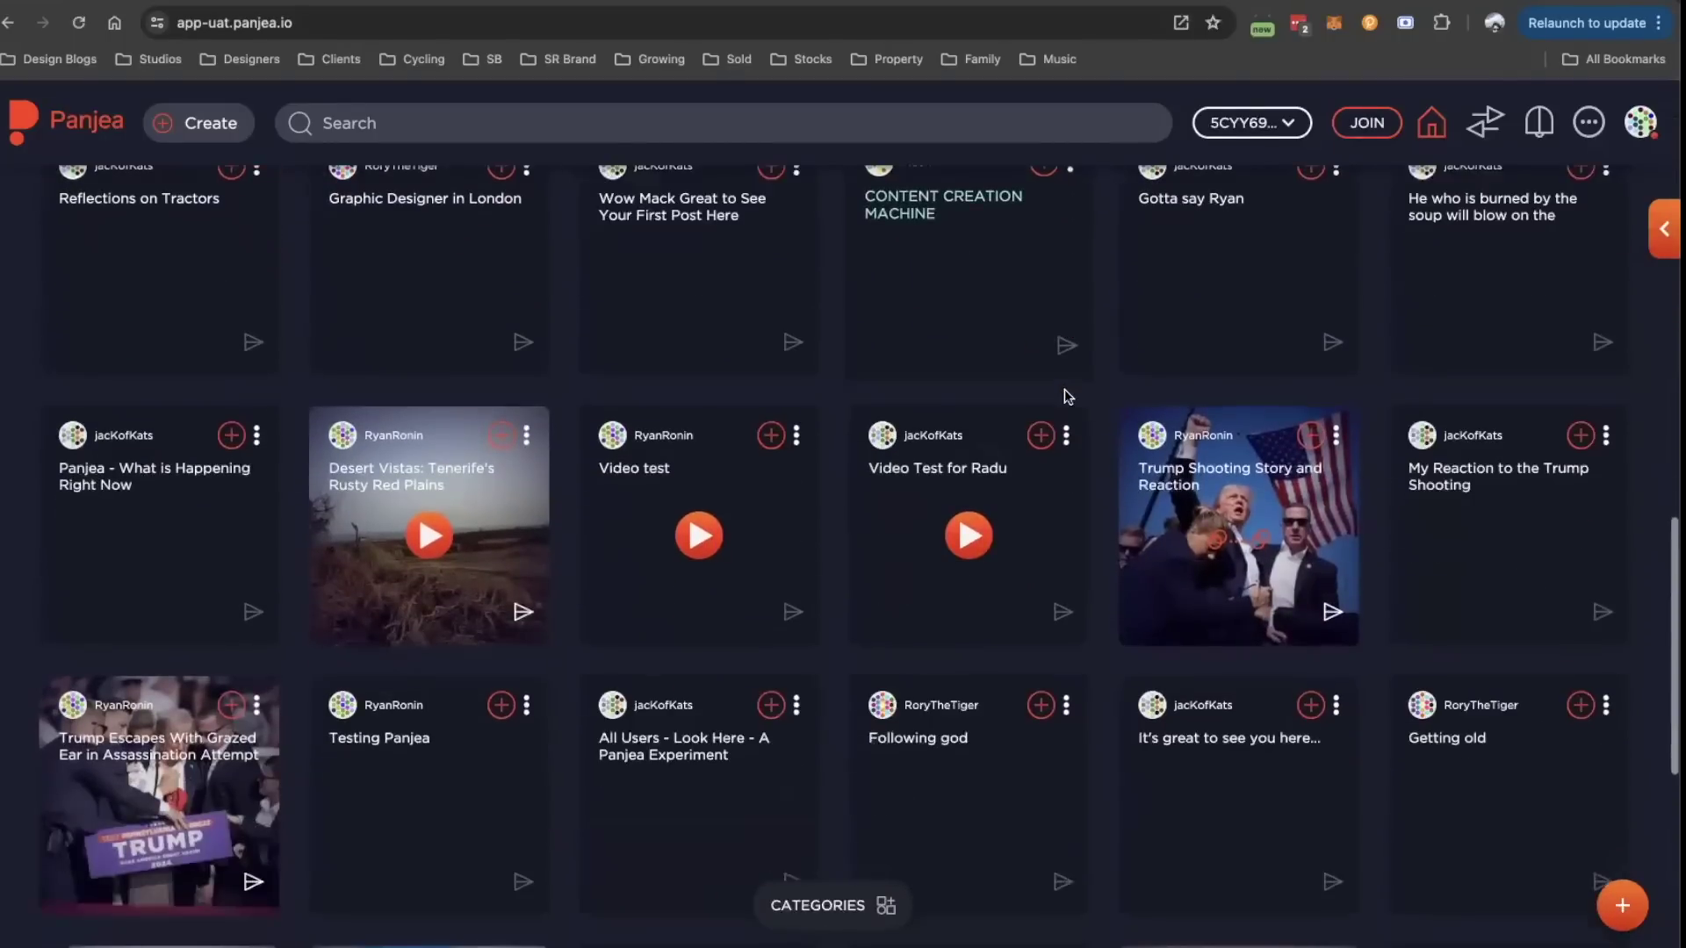
pyautogui.scroll(15, 1067, 398)
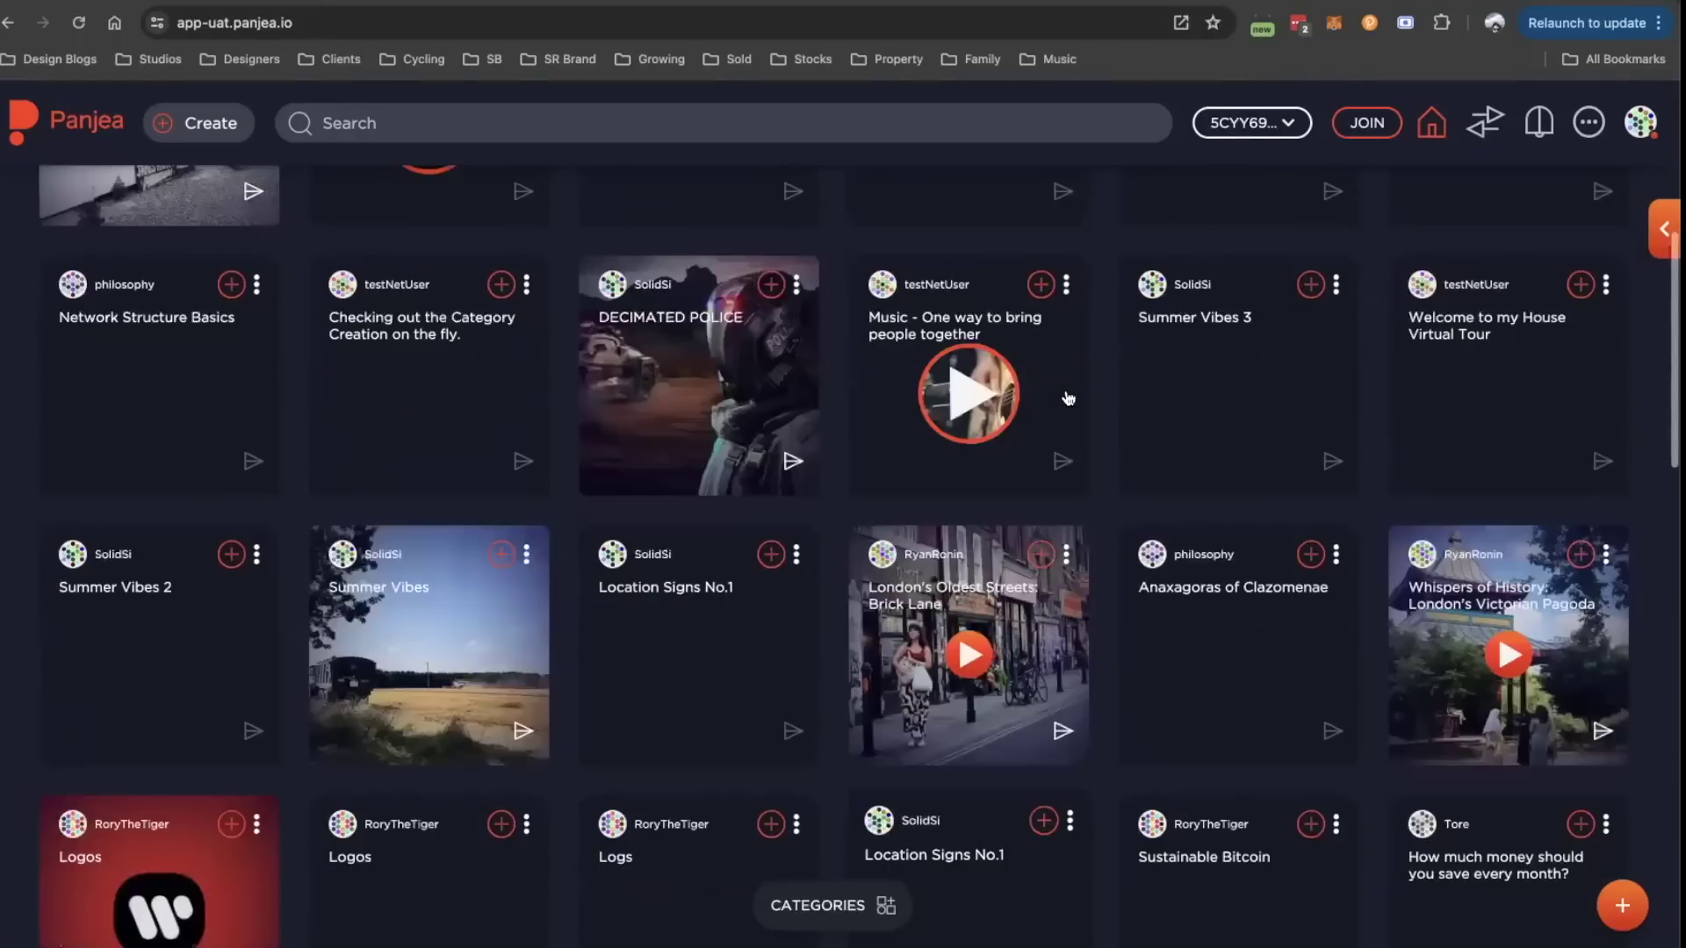
pyautogui.scroll(3, 1067, 398)
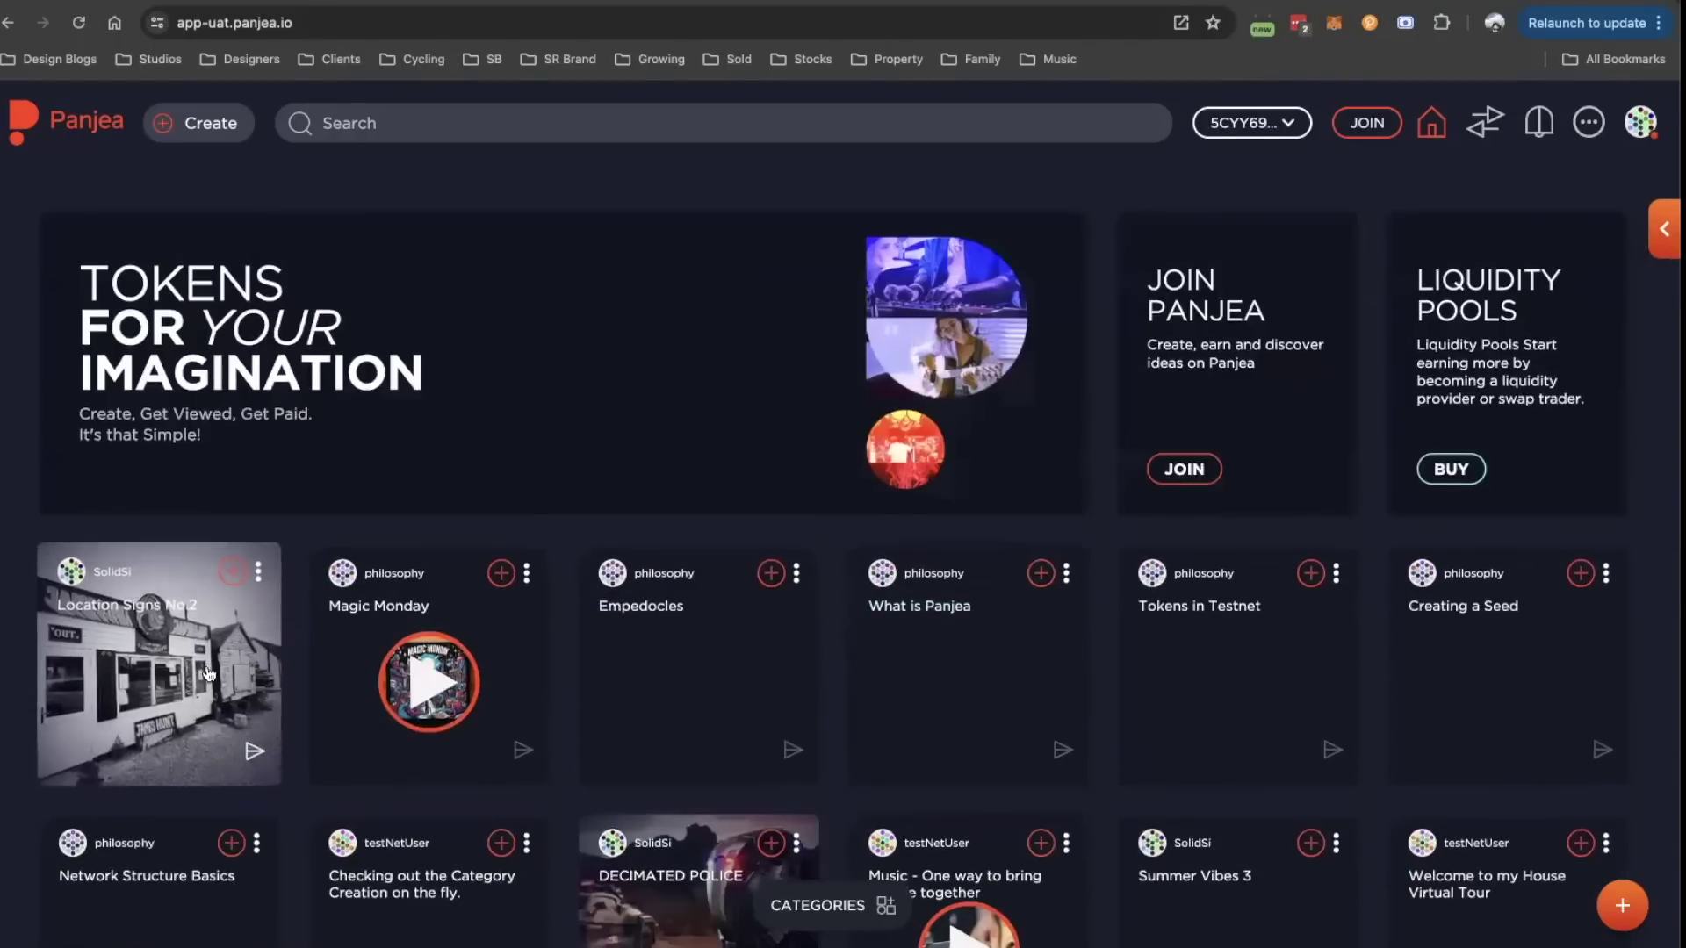
pyautogui.click(167, 726)
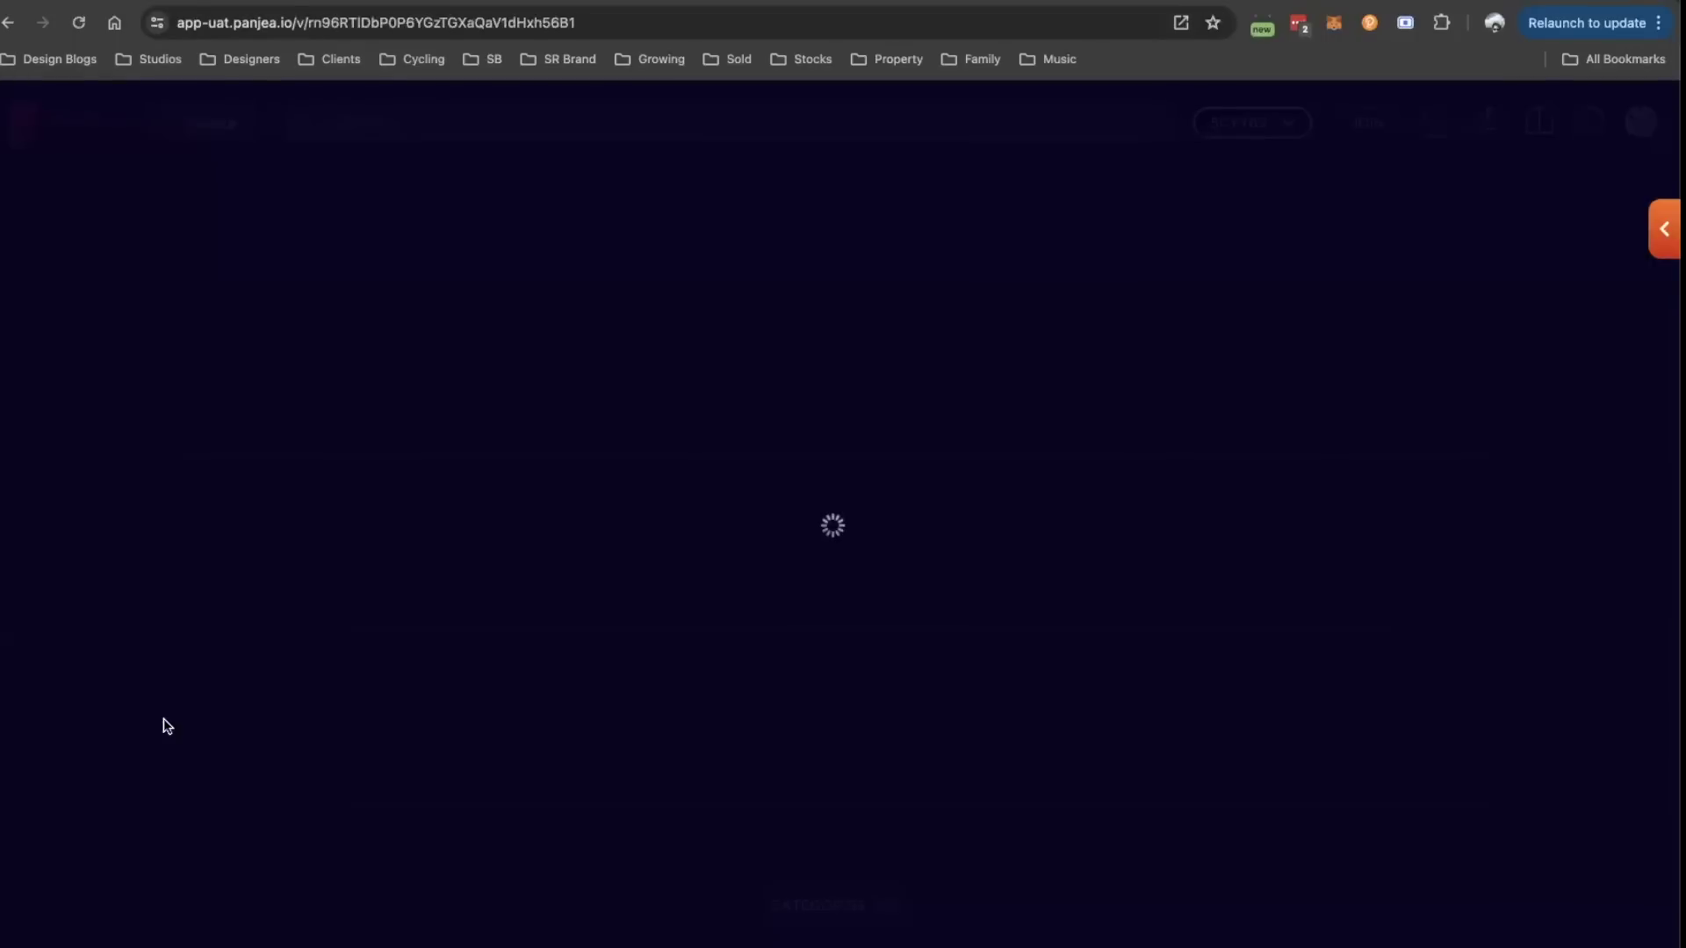
pyautogui.scroll(-3, 333, 627)
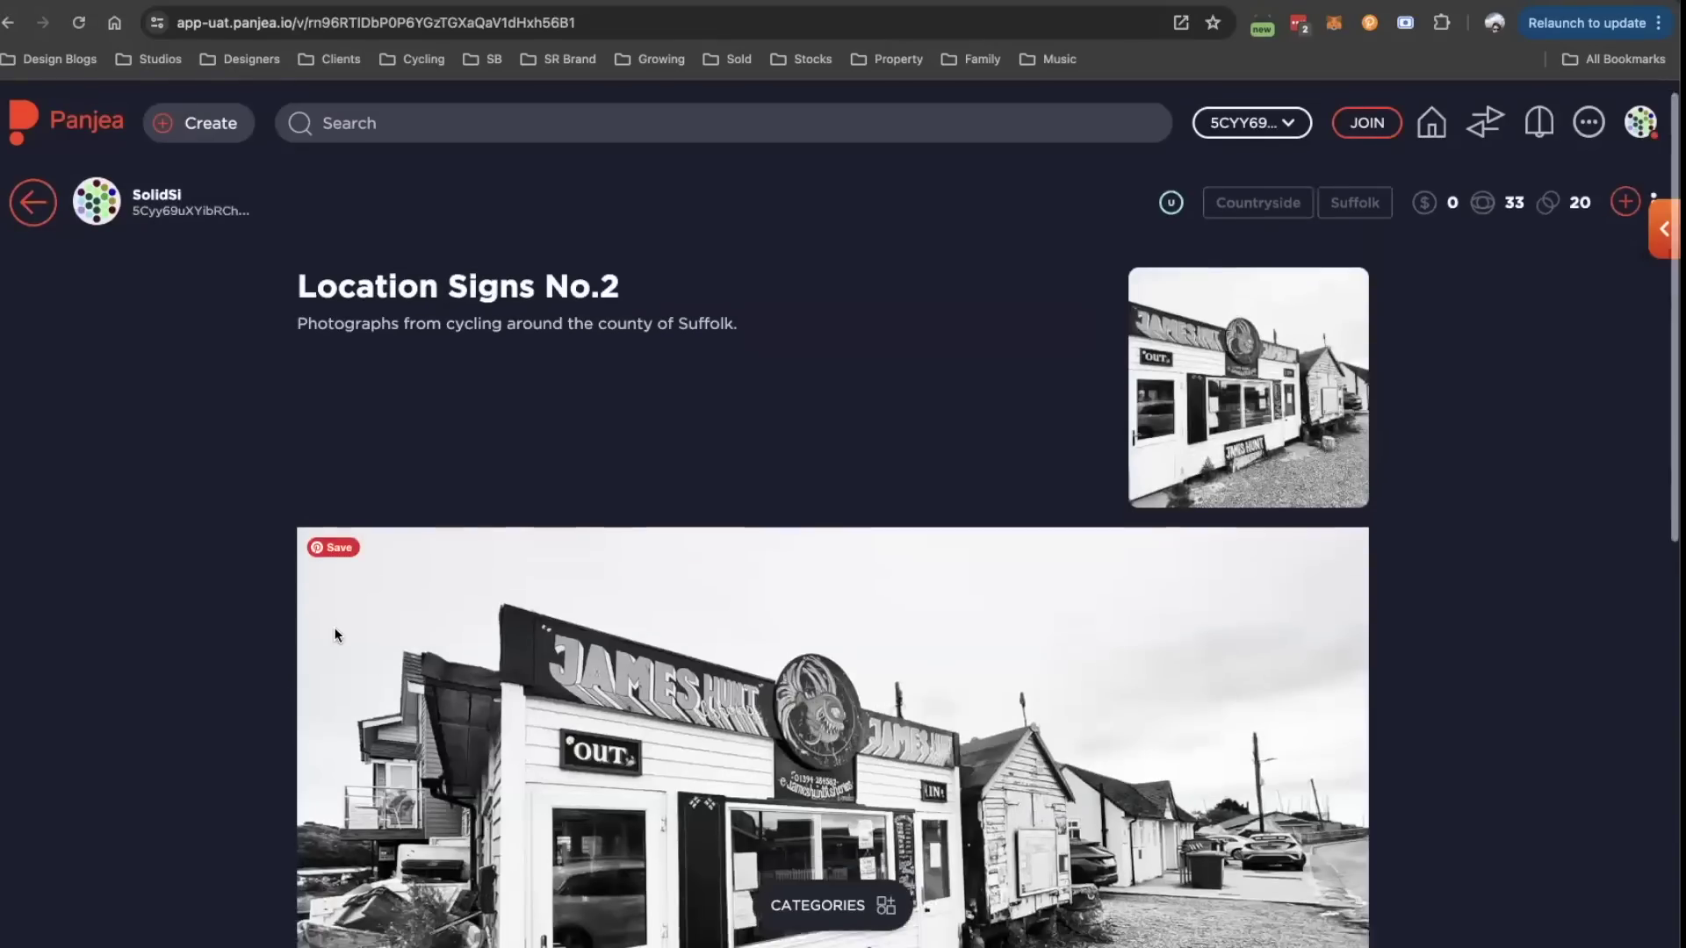
pyautogui.scroll(-1, 334, 627)
pyautogui.scroll(4, 333, 627)
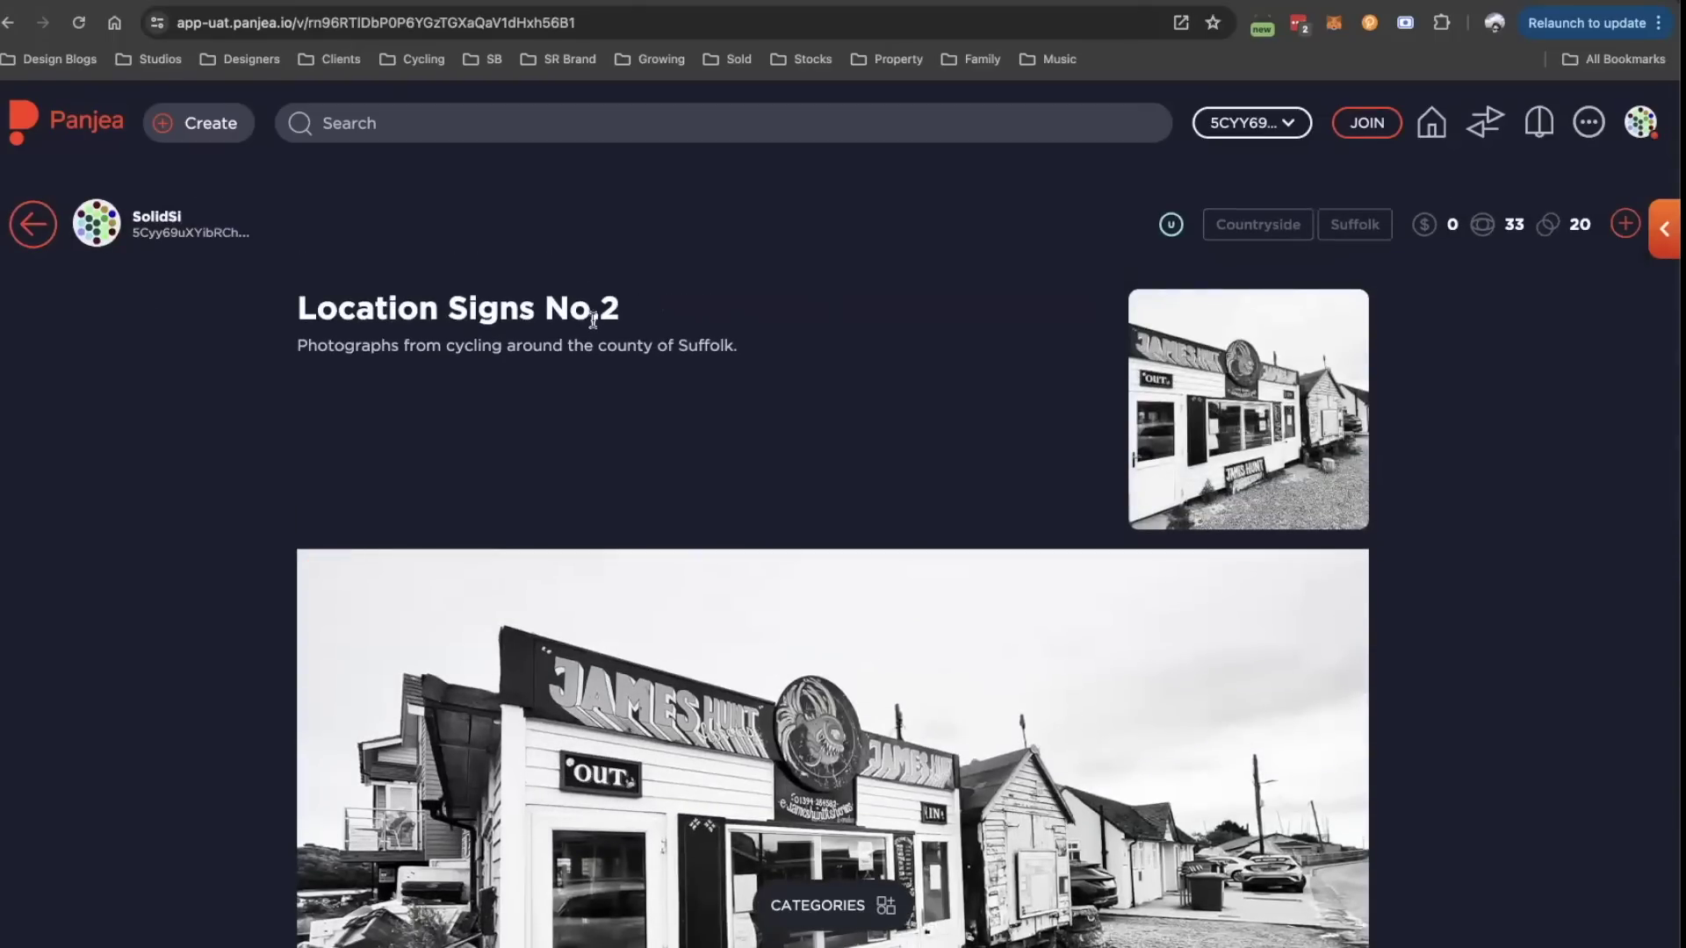
# - Open the account's own profile page to review its balances, views and published ideas
pyautogui.click(1642, 130)
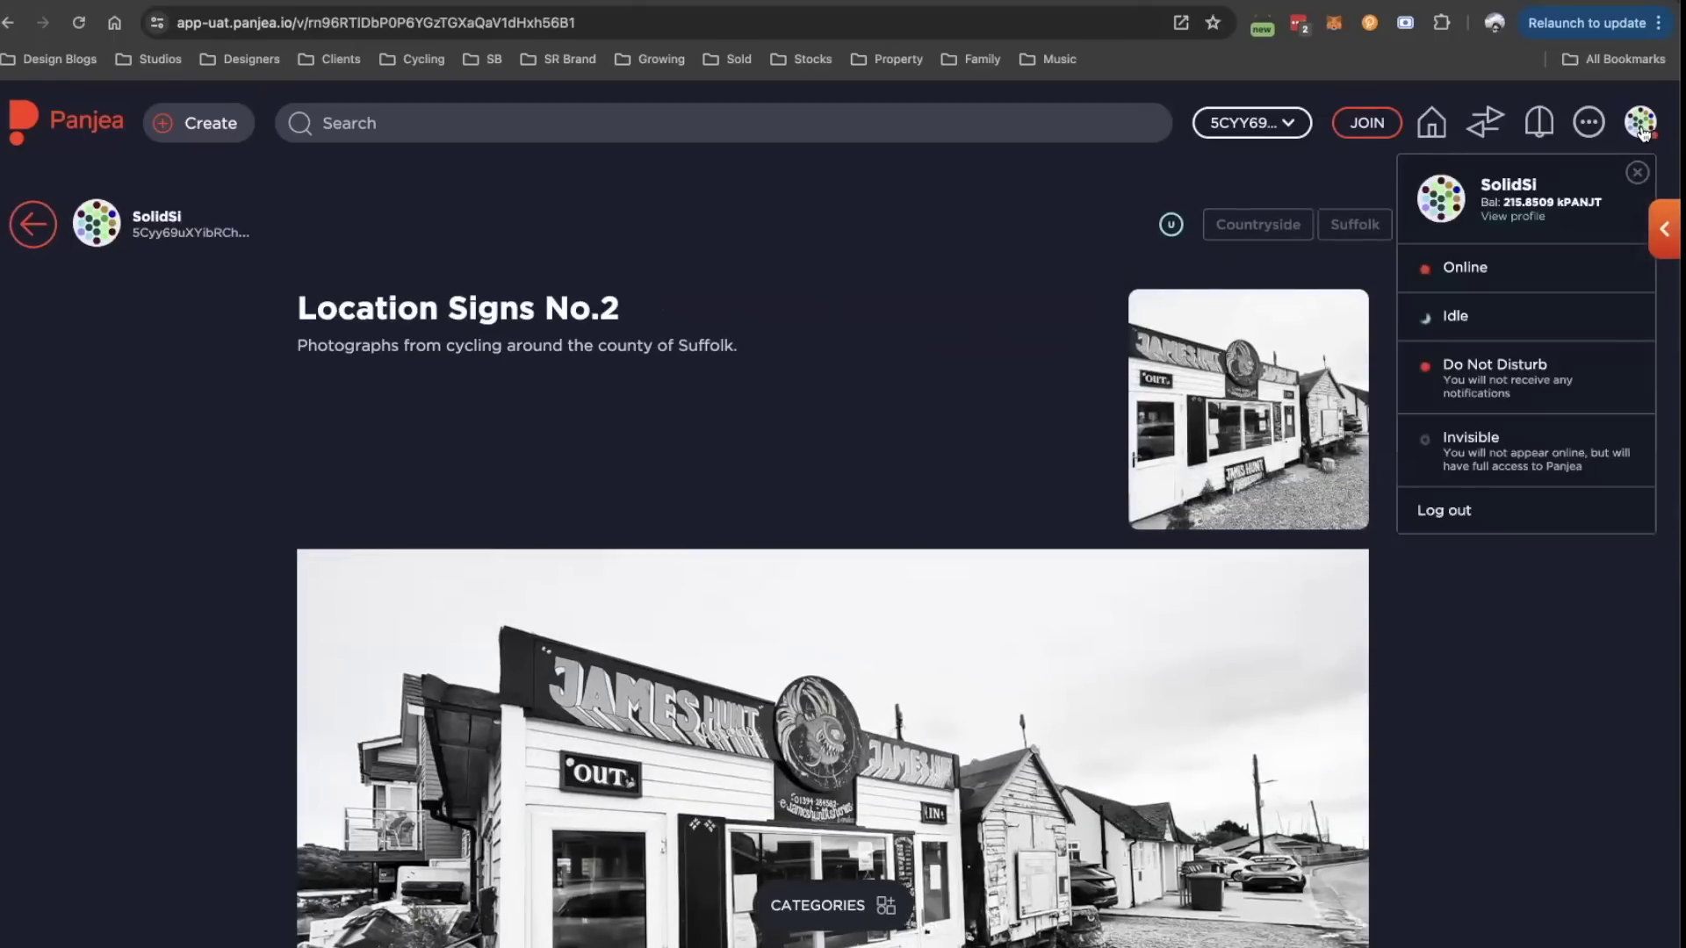
pyautogui.click(1559, 192)
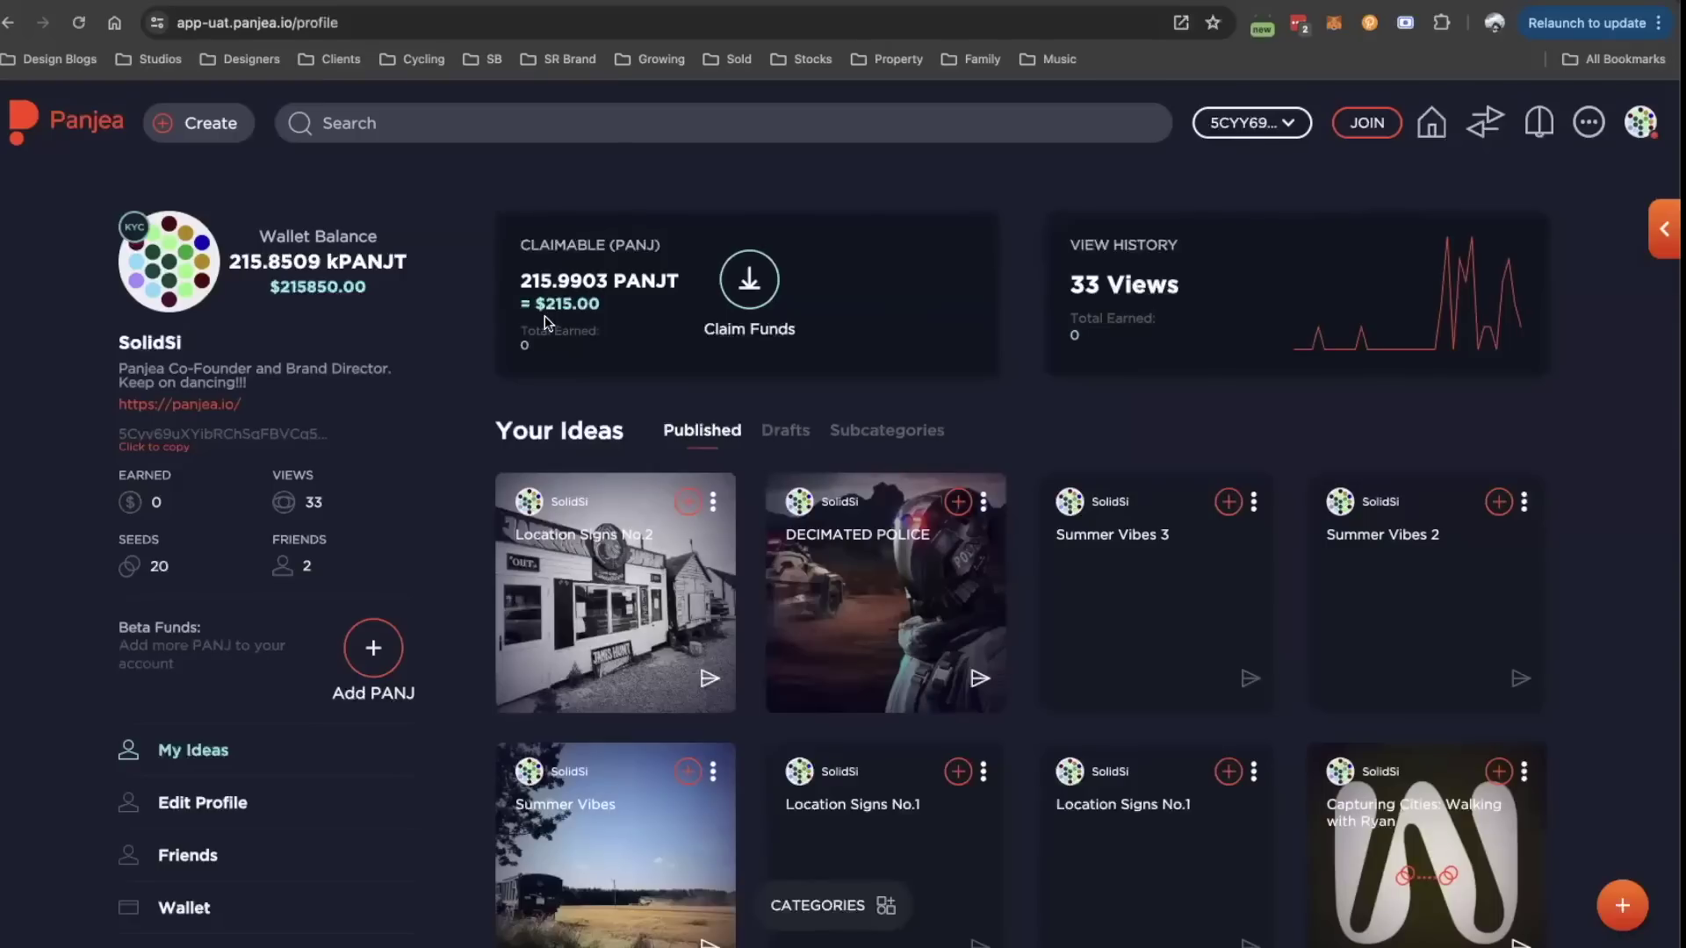
# - Create a Photo Content idea titled "Panjea" with the text "Social Media Owned By Everyone" and "A new kind of creator first platform"
pyautogui.click(198, 135)
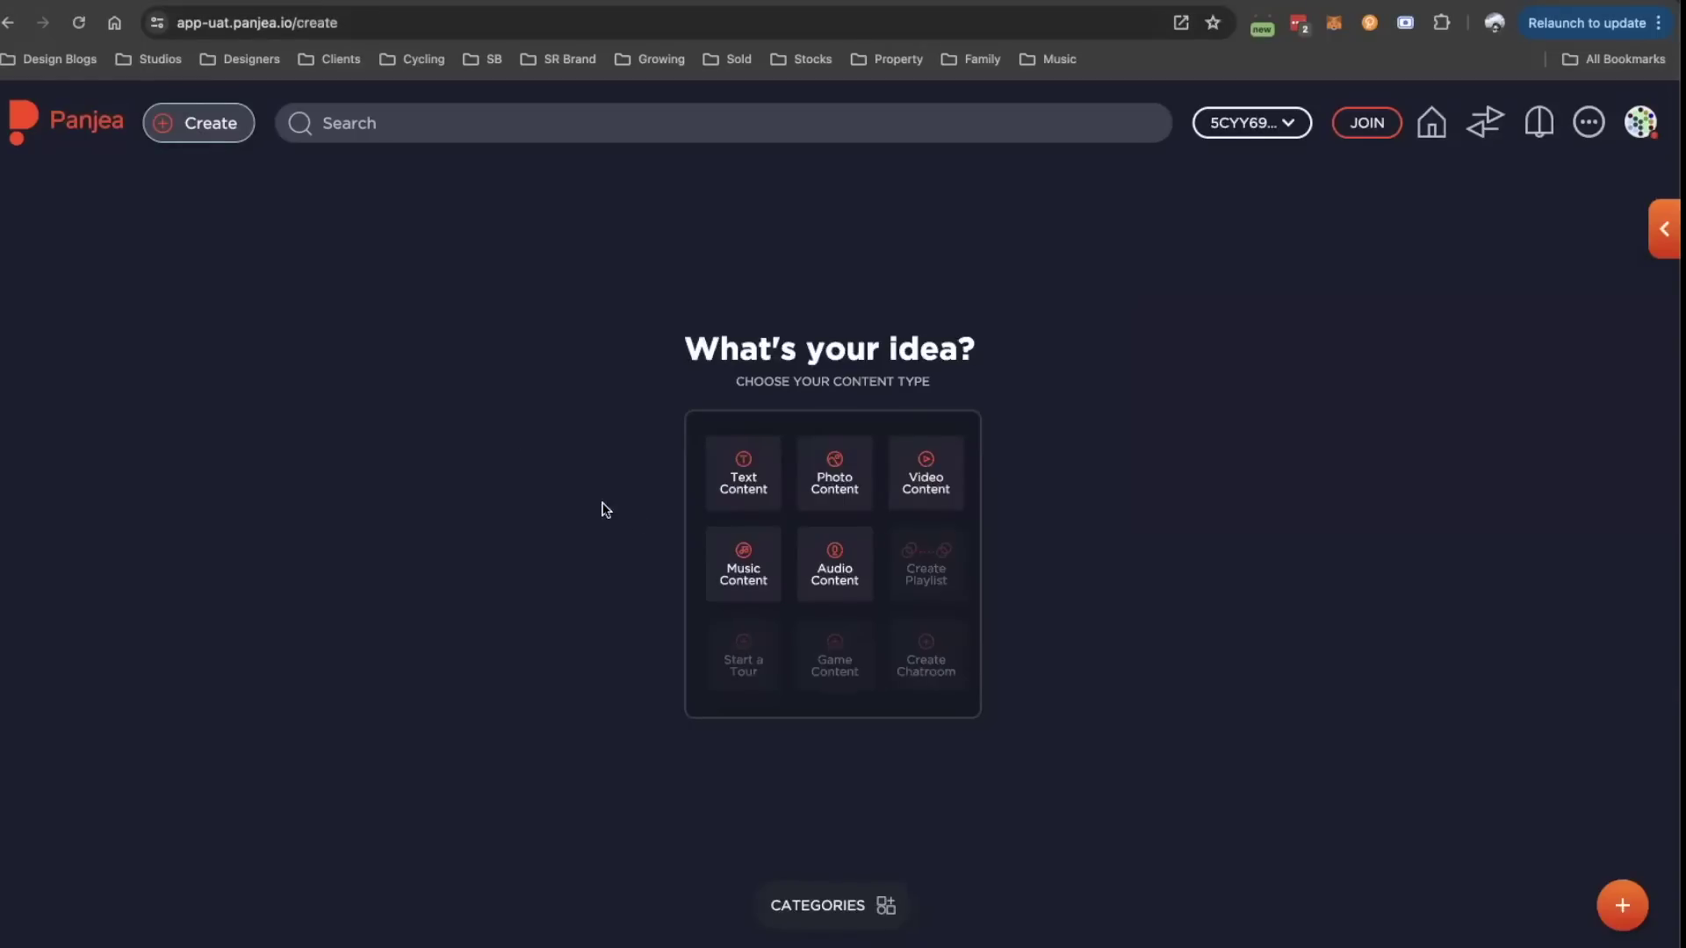
pyautogui.click(845, 484)
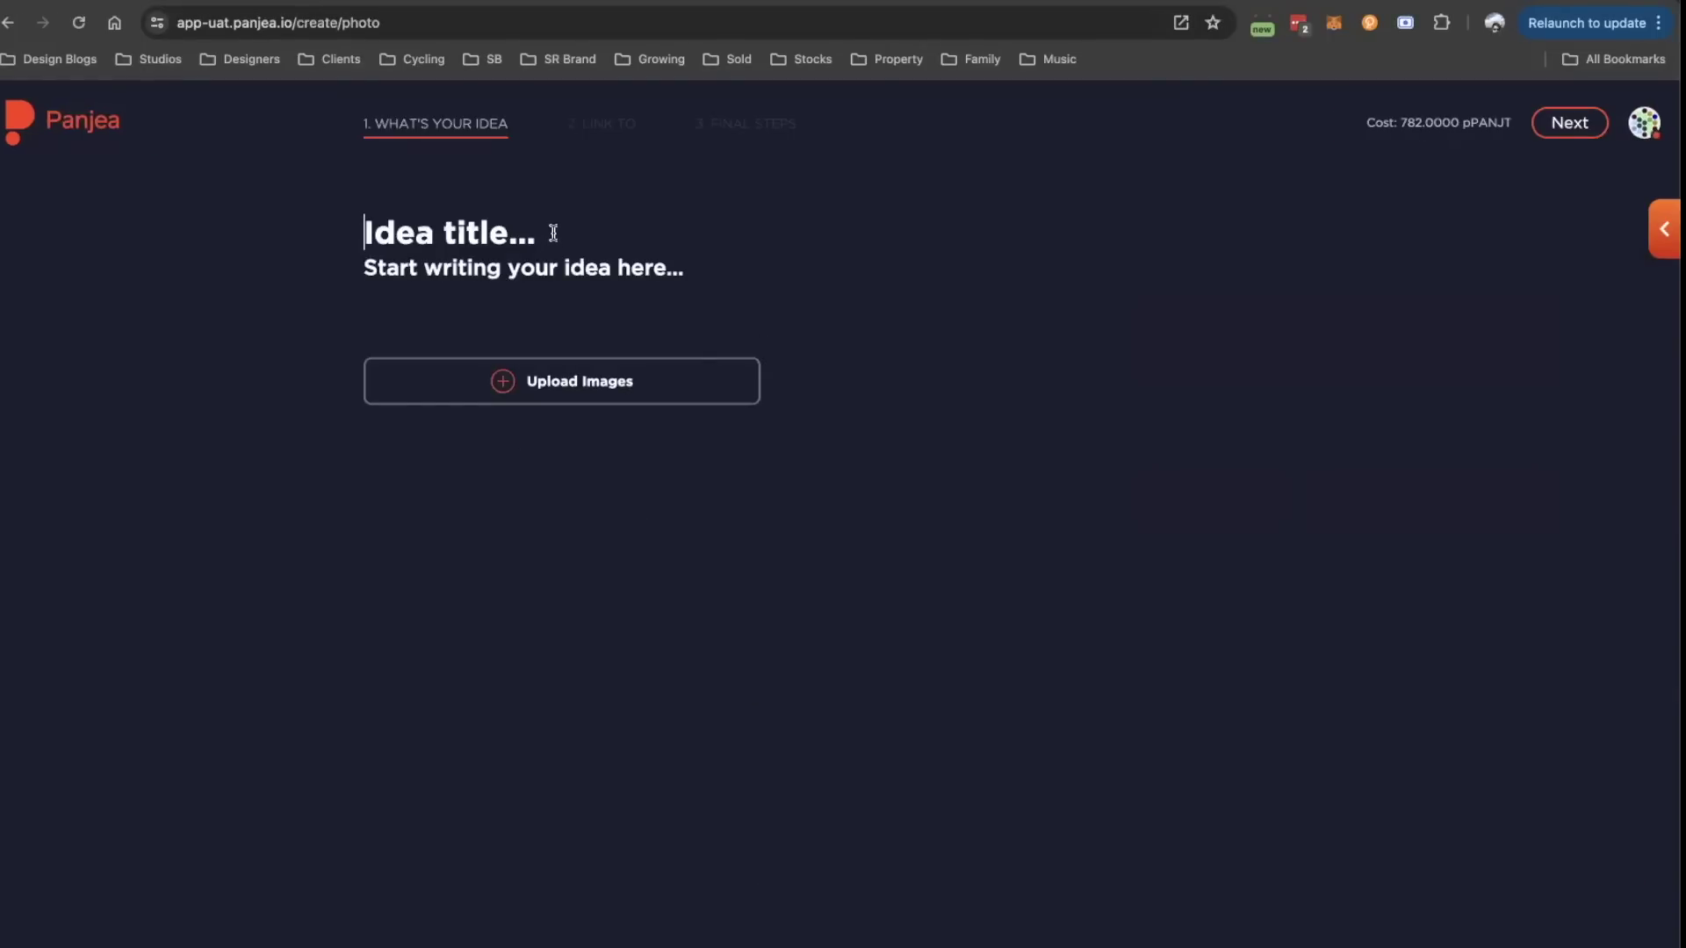
pyautogui.write('Panjea')
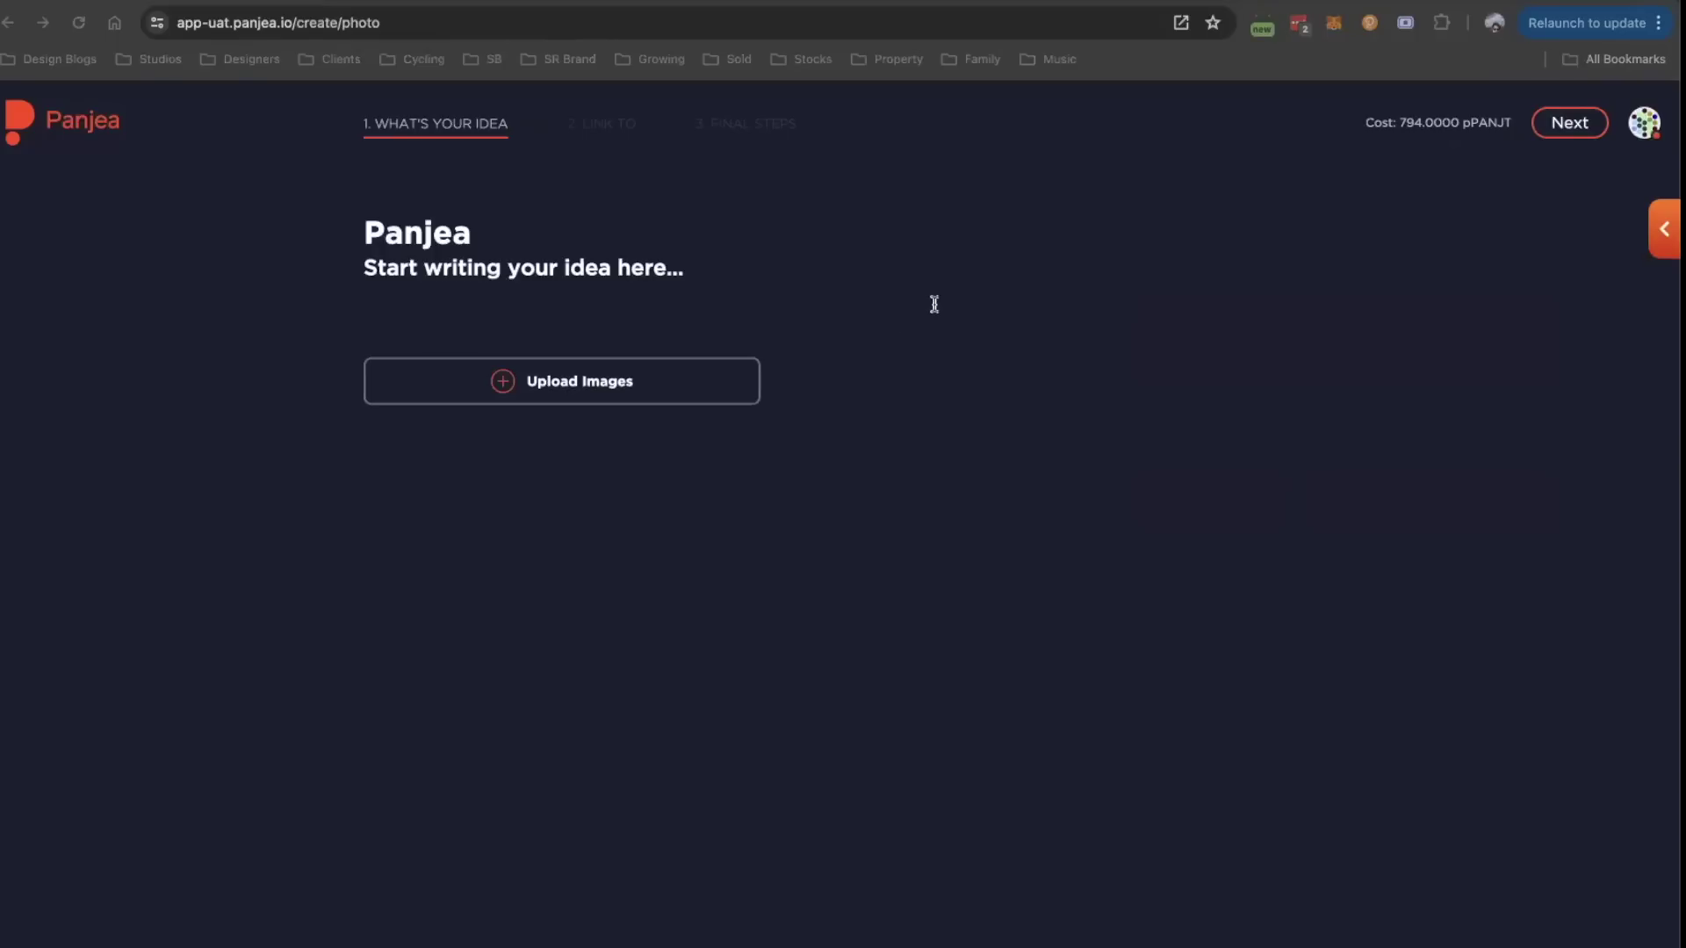
pyautogui.click(527, 264)
pyautogui.write('Social Media Owned By Everyone')
pyautogui.click(528, 314)
pyautogui.press('Return')
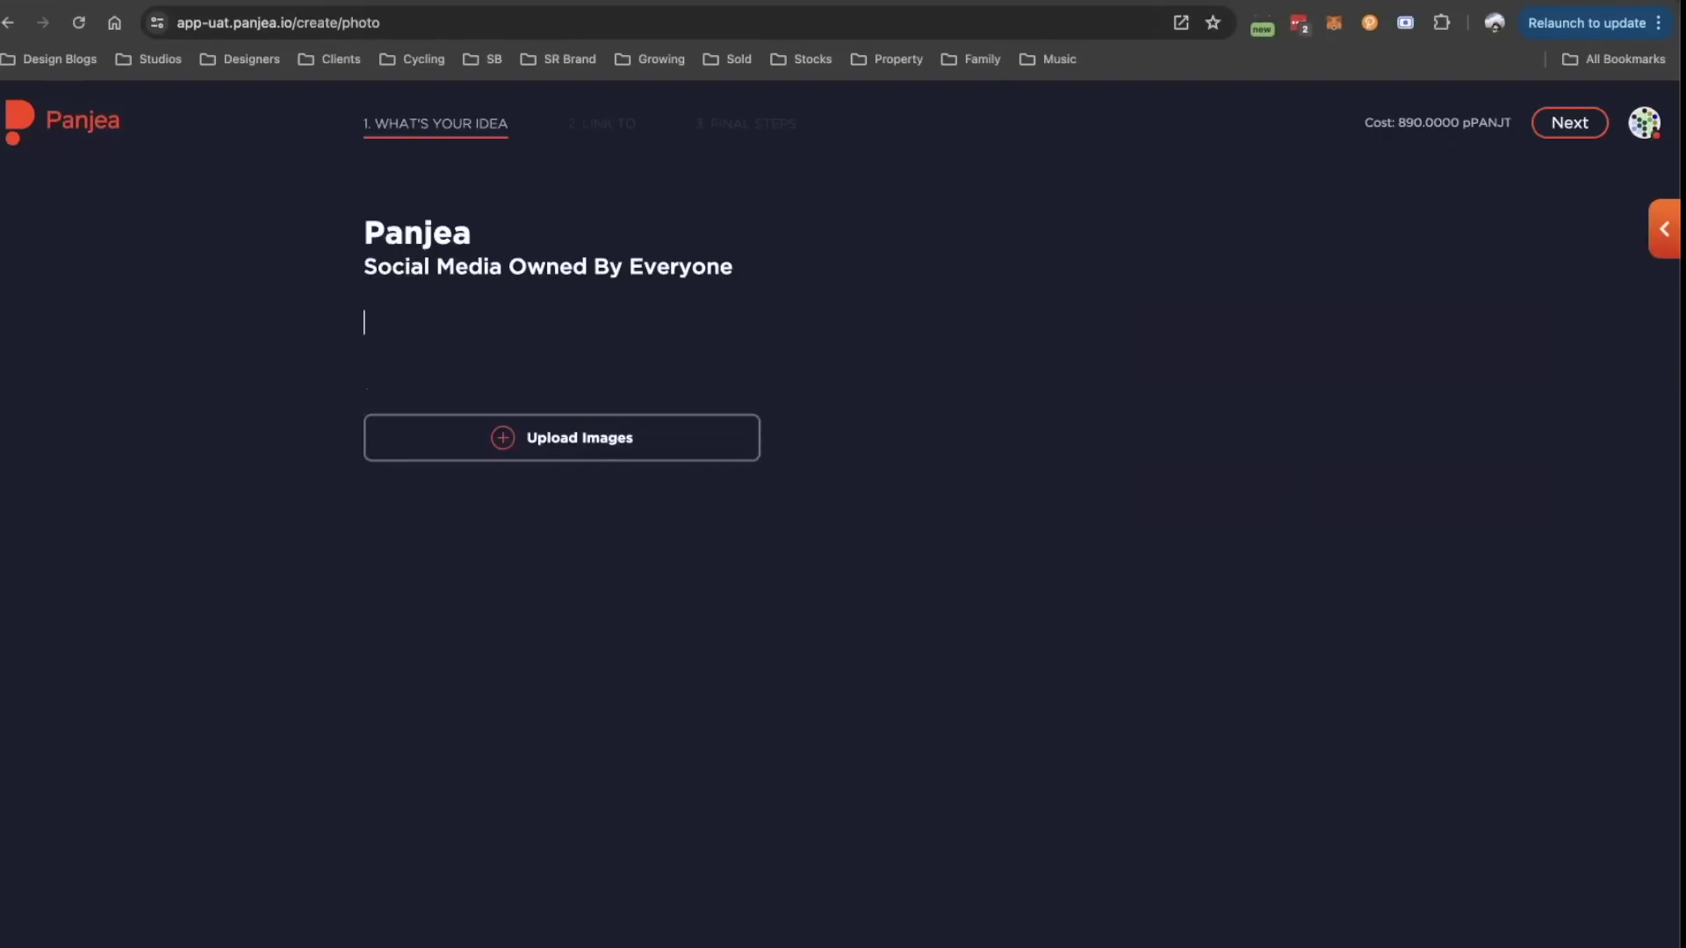
pyautogui.write('A new kind of creator first platform')
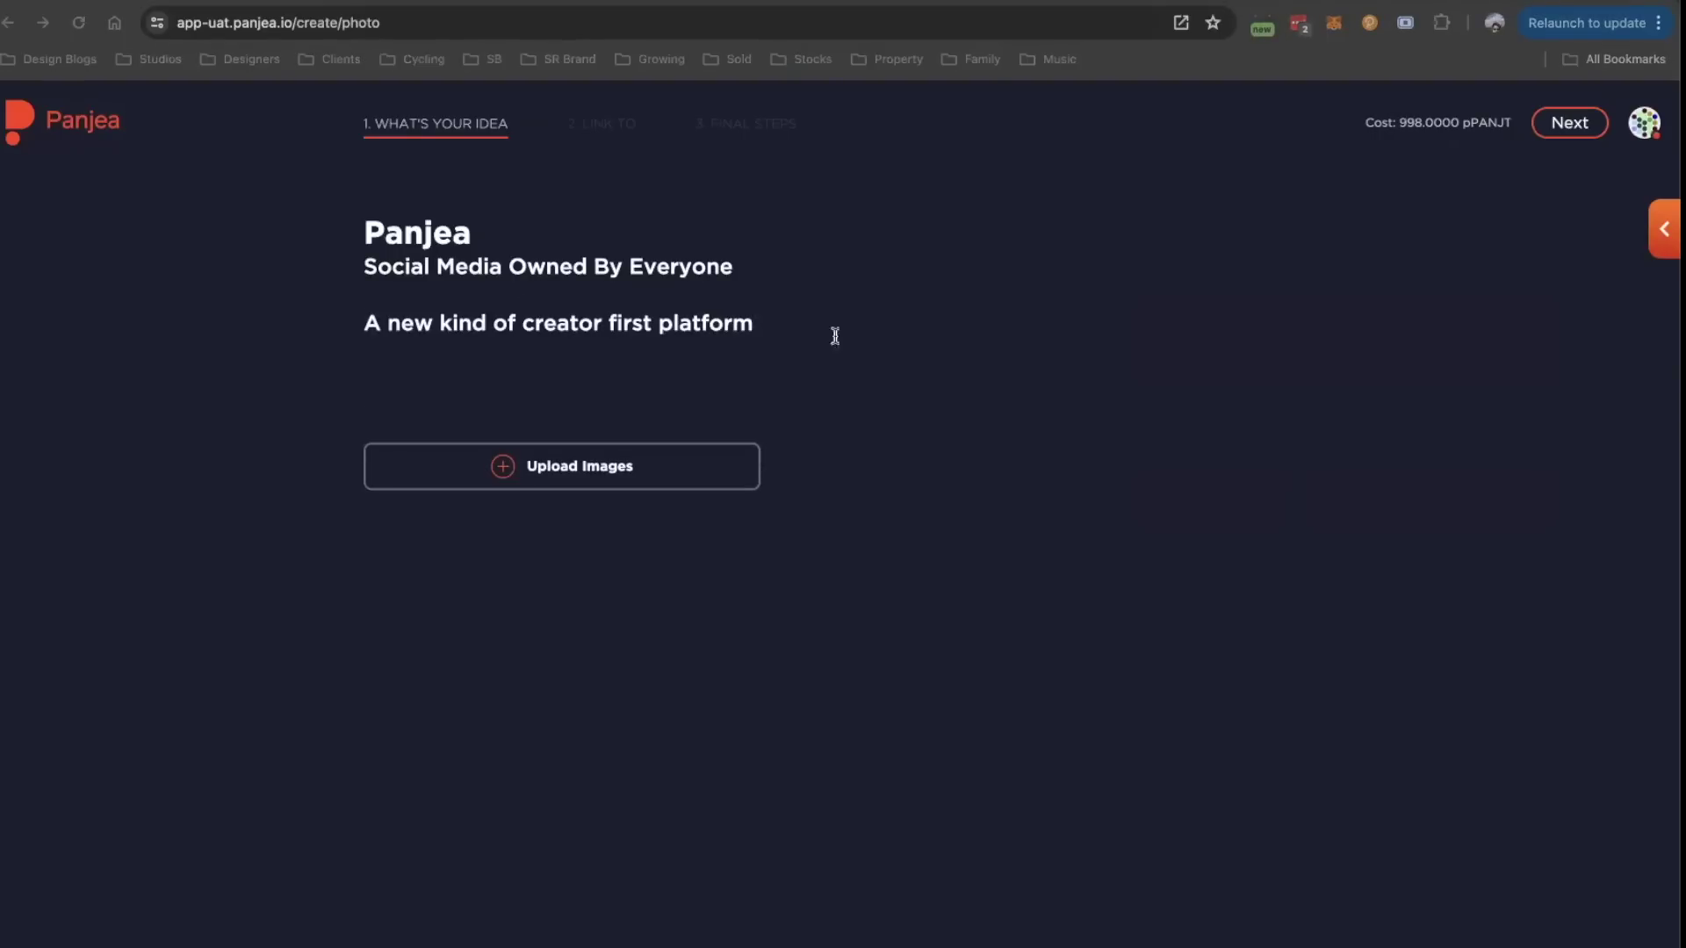
# - Upload images to the idea and make the orange Panjea logo image its cover
pyautogui.click(537, 467)
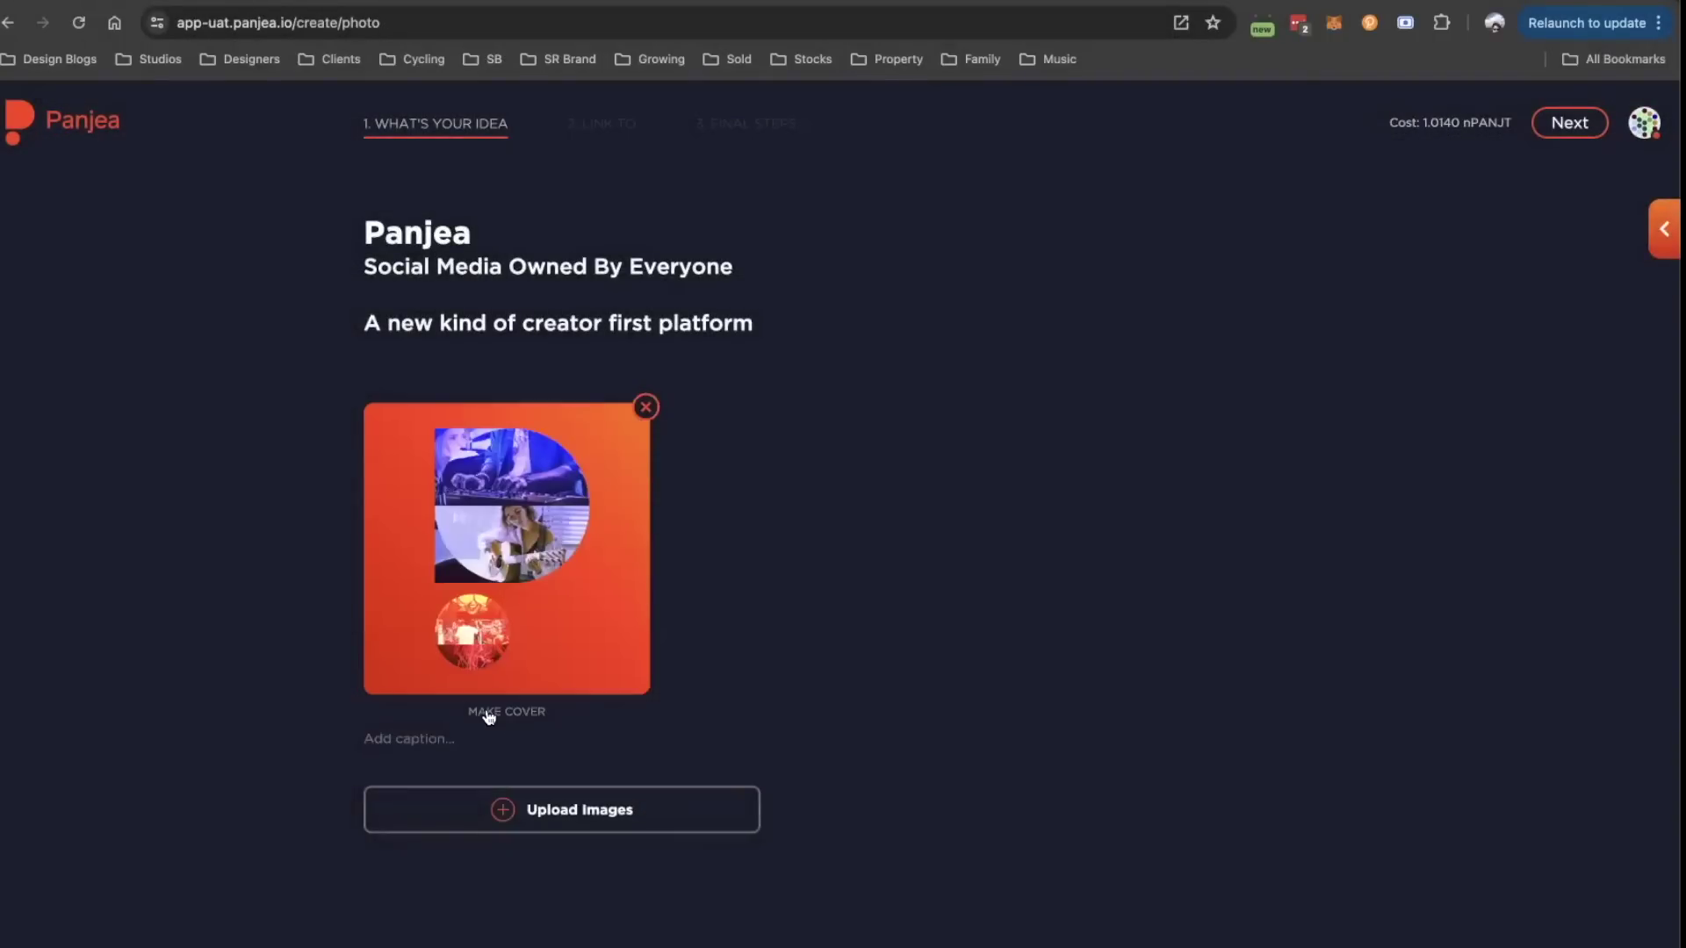
pyautogui.click(490, 713)
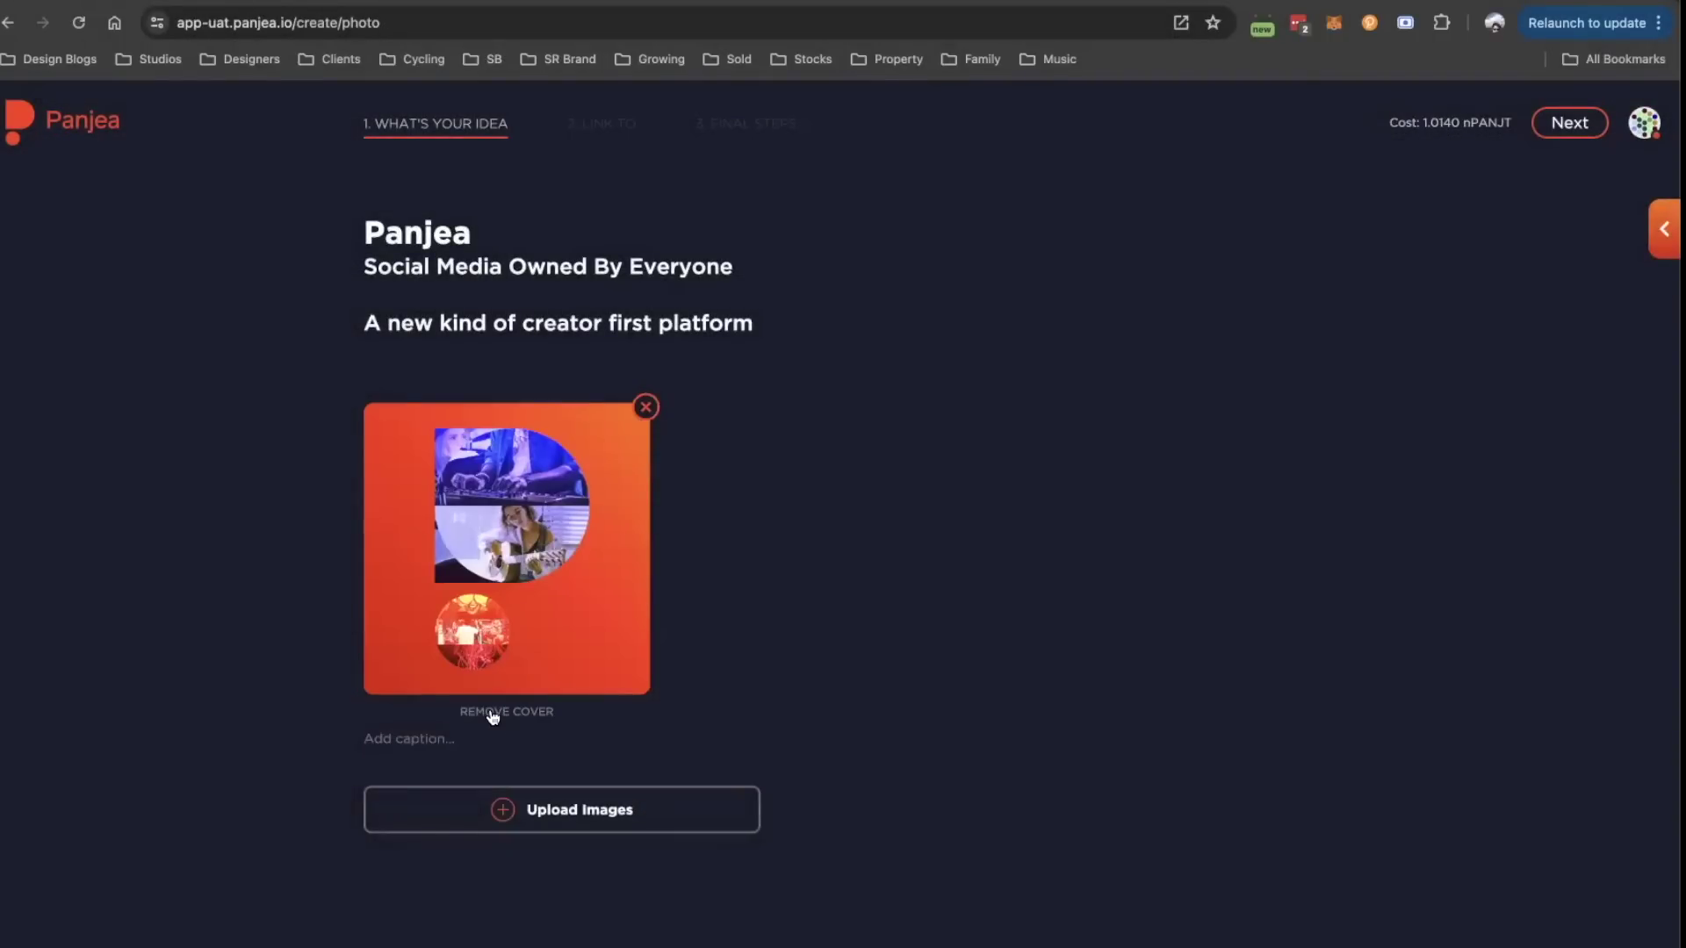
pyautogui.click(567, 810)
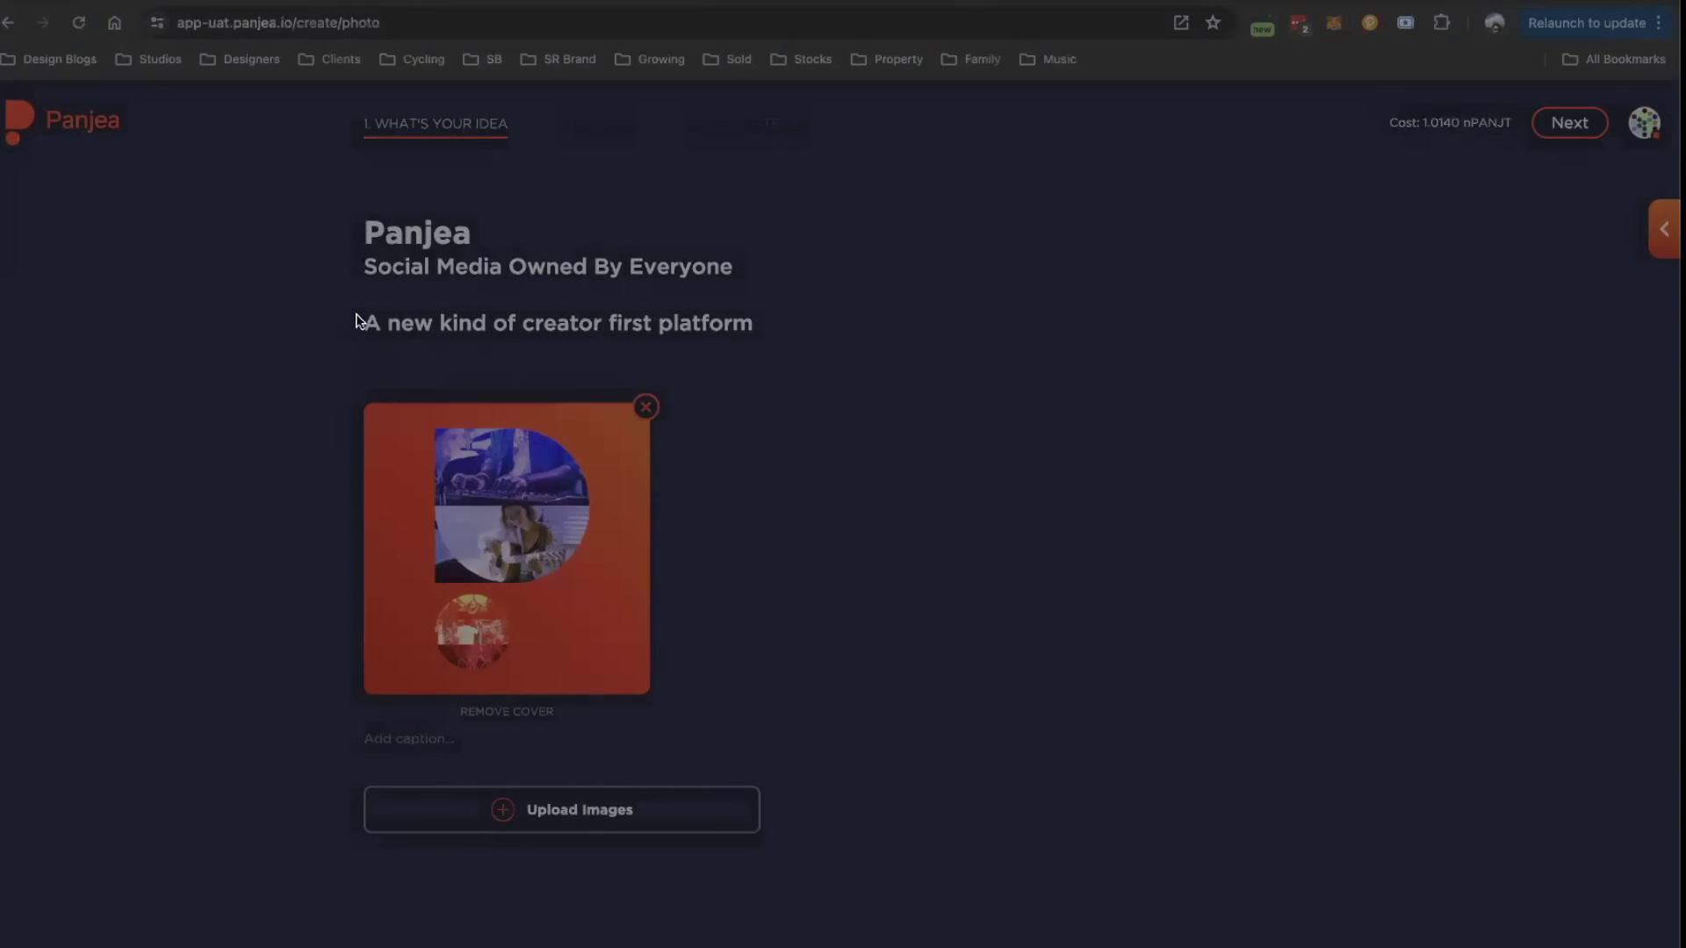
pyautogui.press('Return')
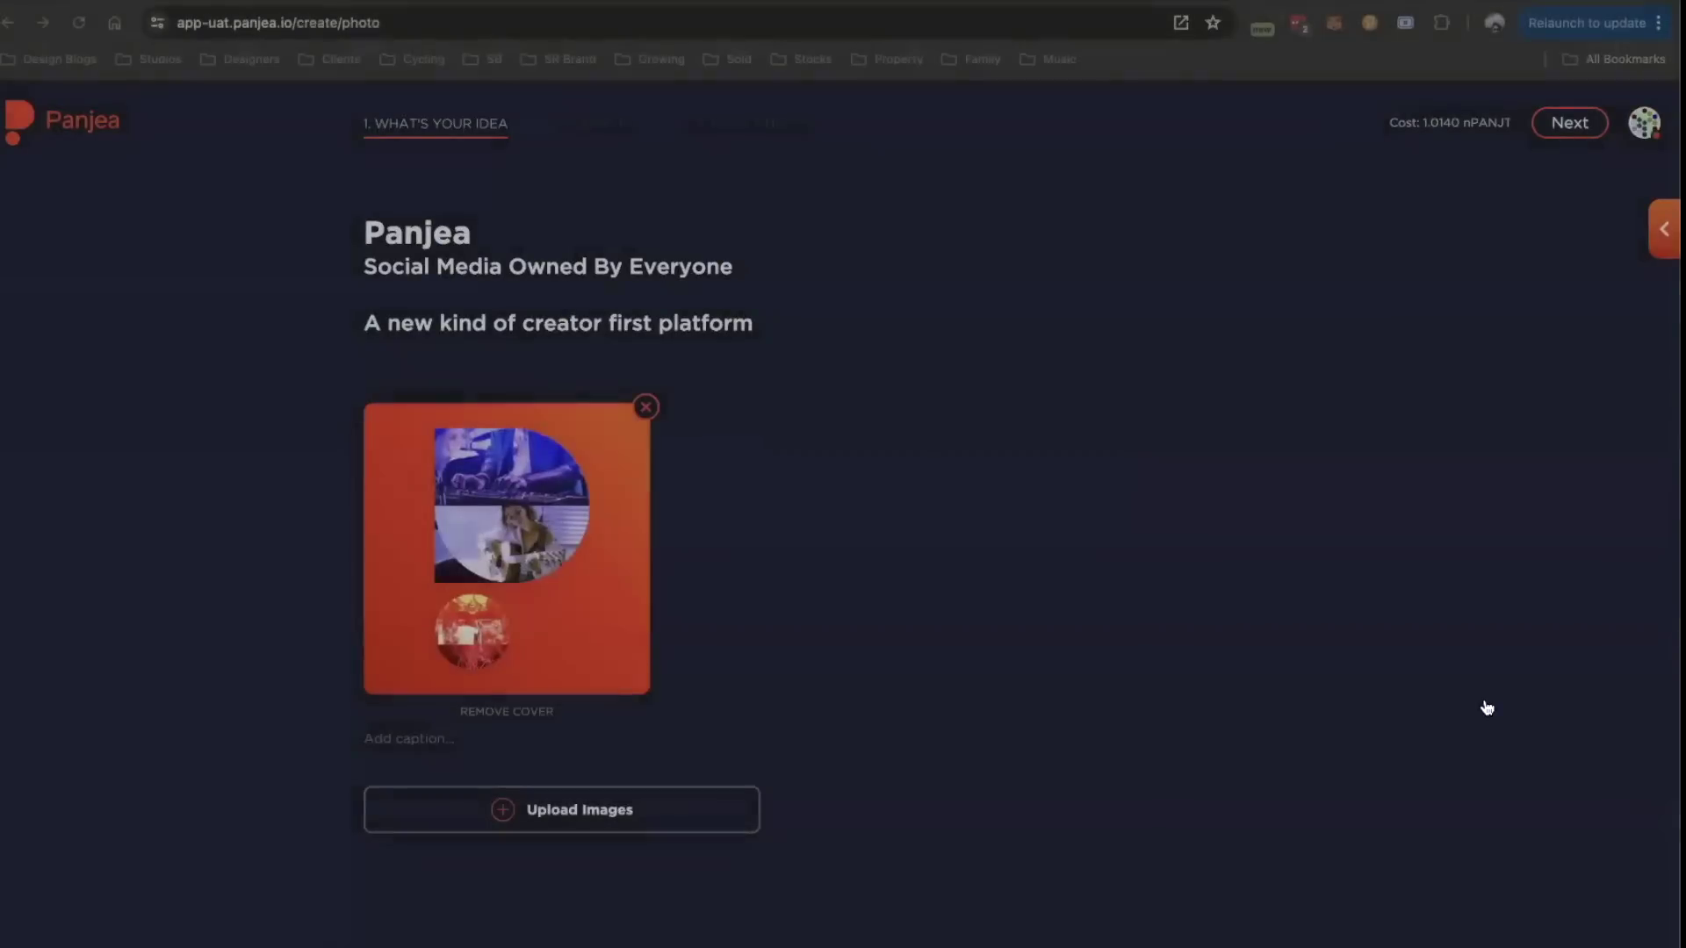
# - Link the idea to the network under the Panjea gateway and the Leadership category
pyautogui.click(1562, 131)
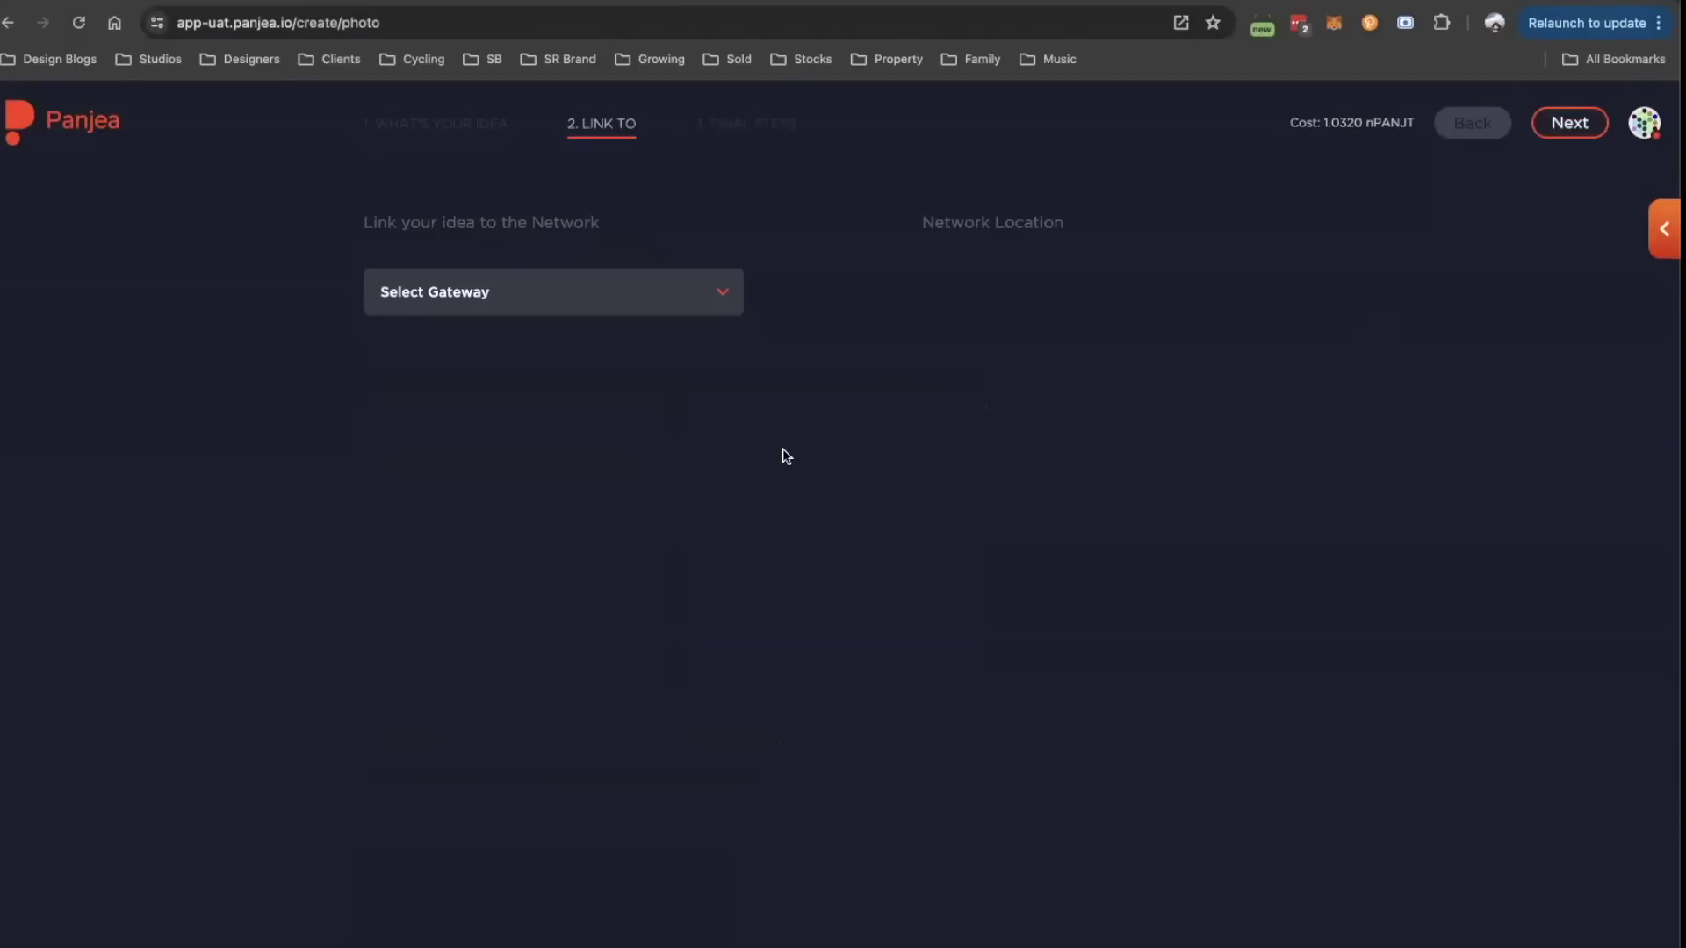
pyautogui.click(719, 293)
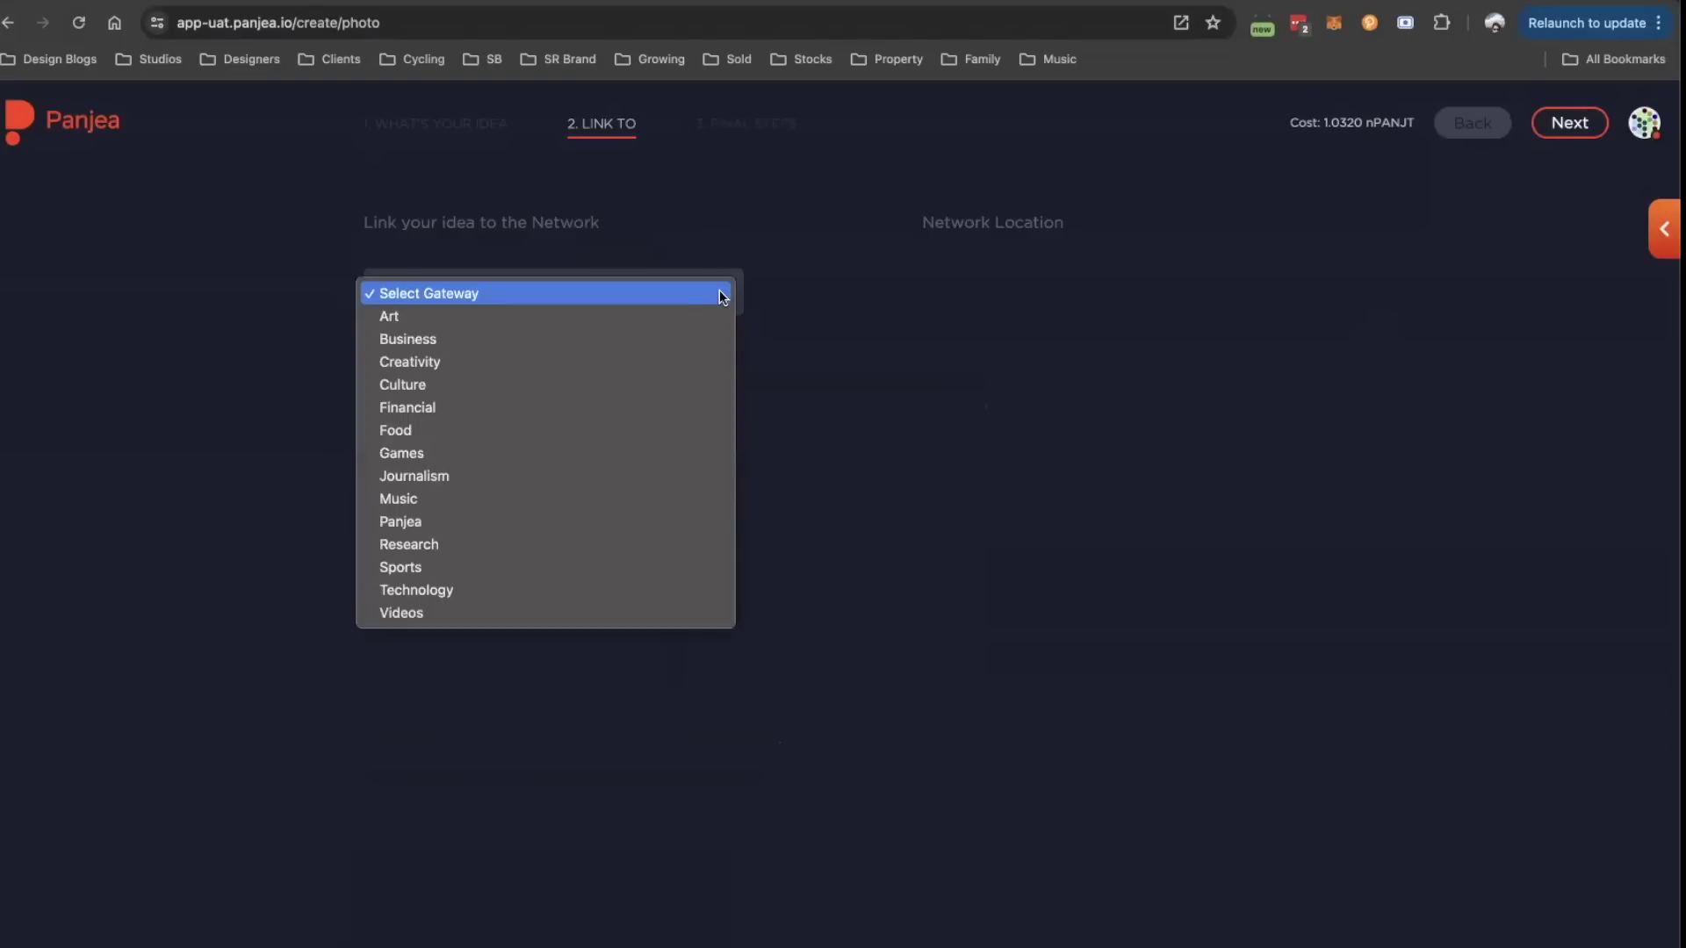
pyautogui.click(520, 524)
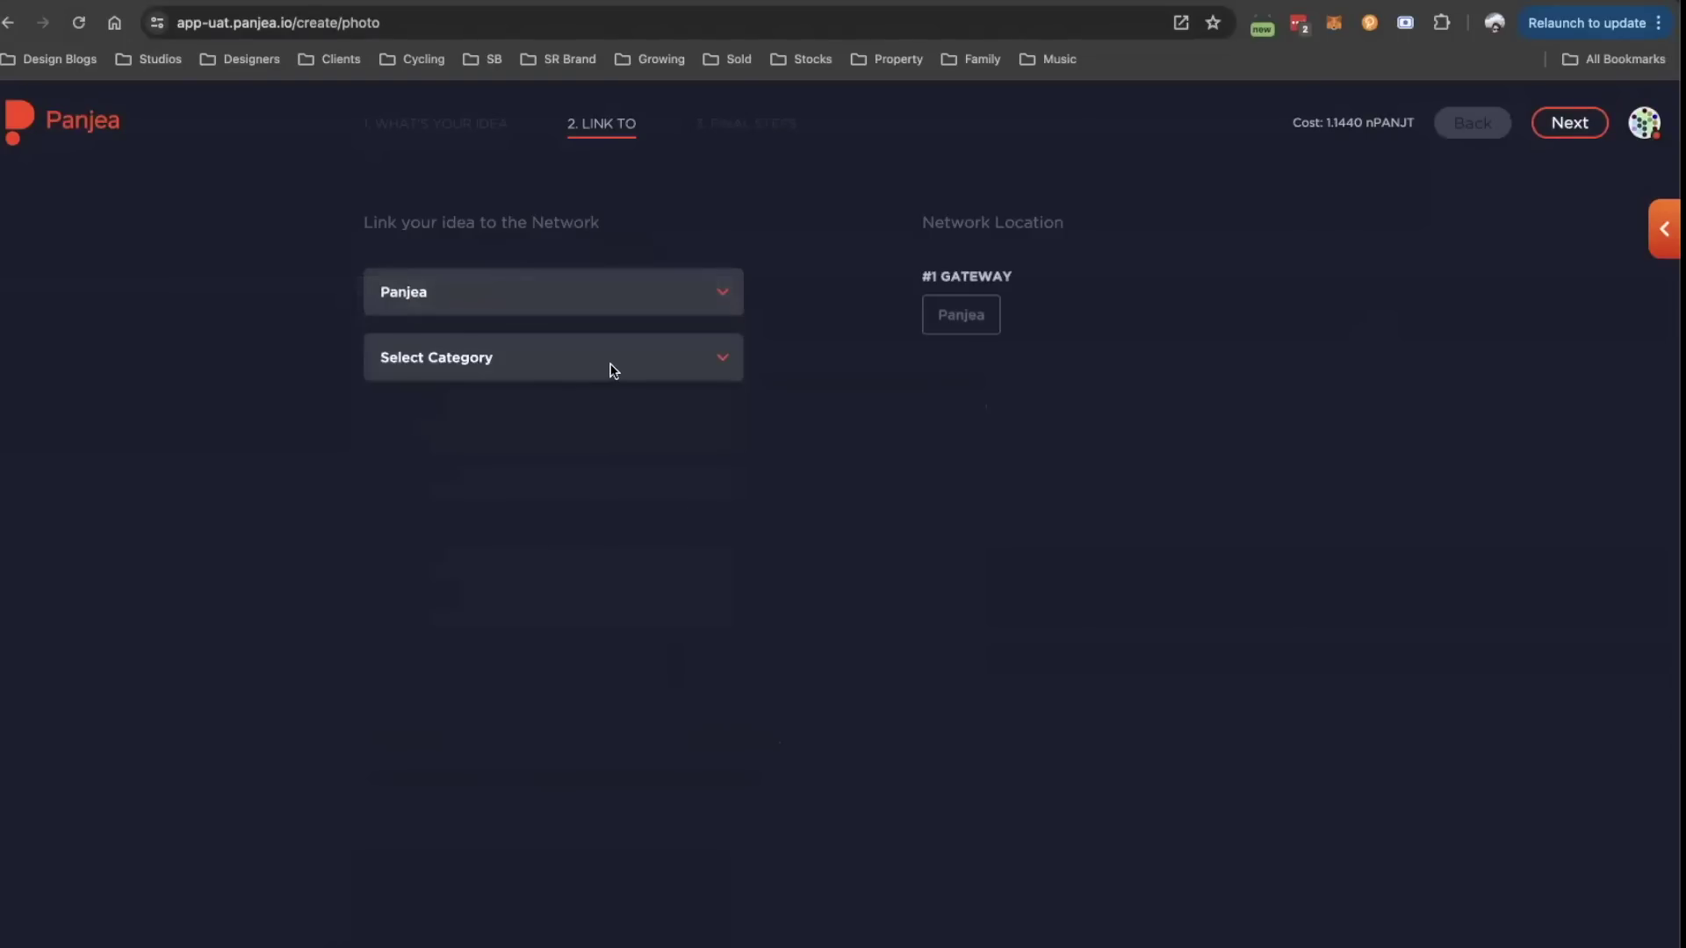
pyautogui.click(613, 370)
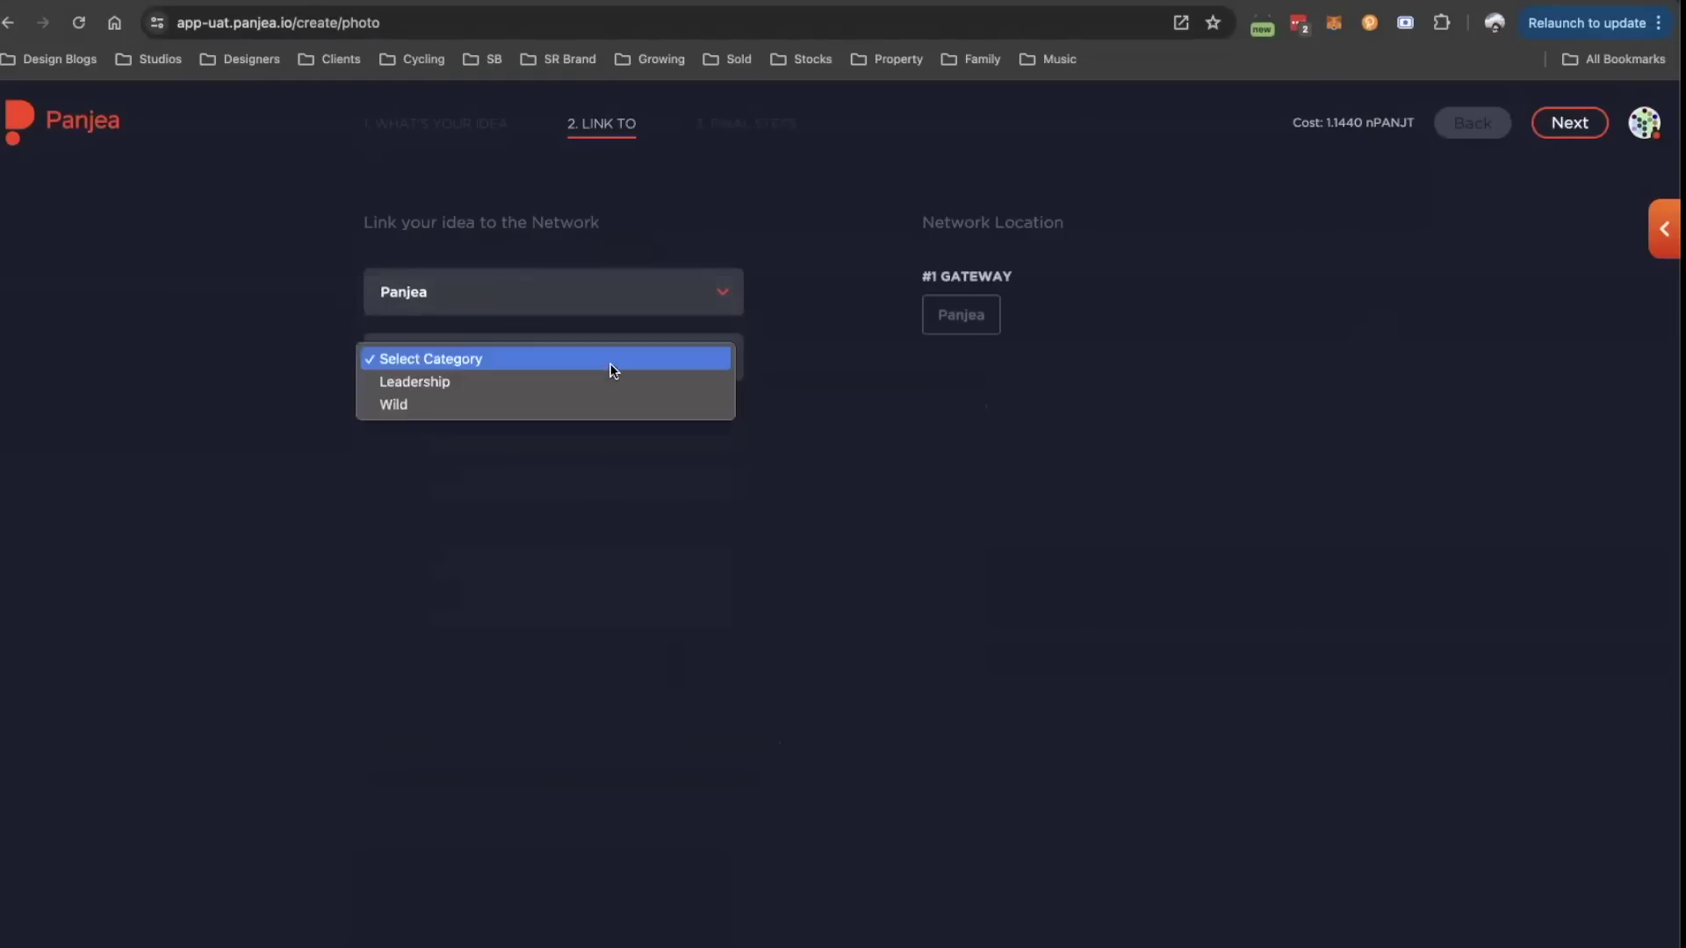
pyautogui.click(555, 383)
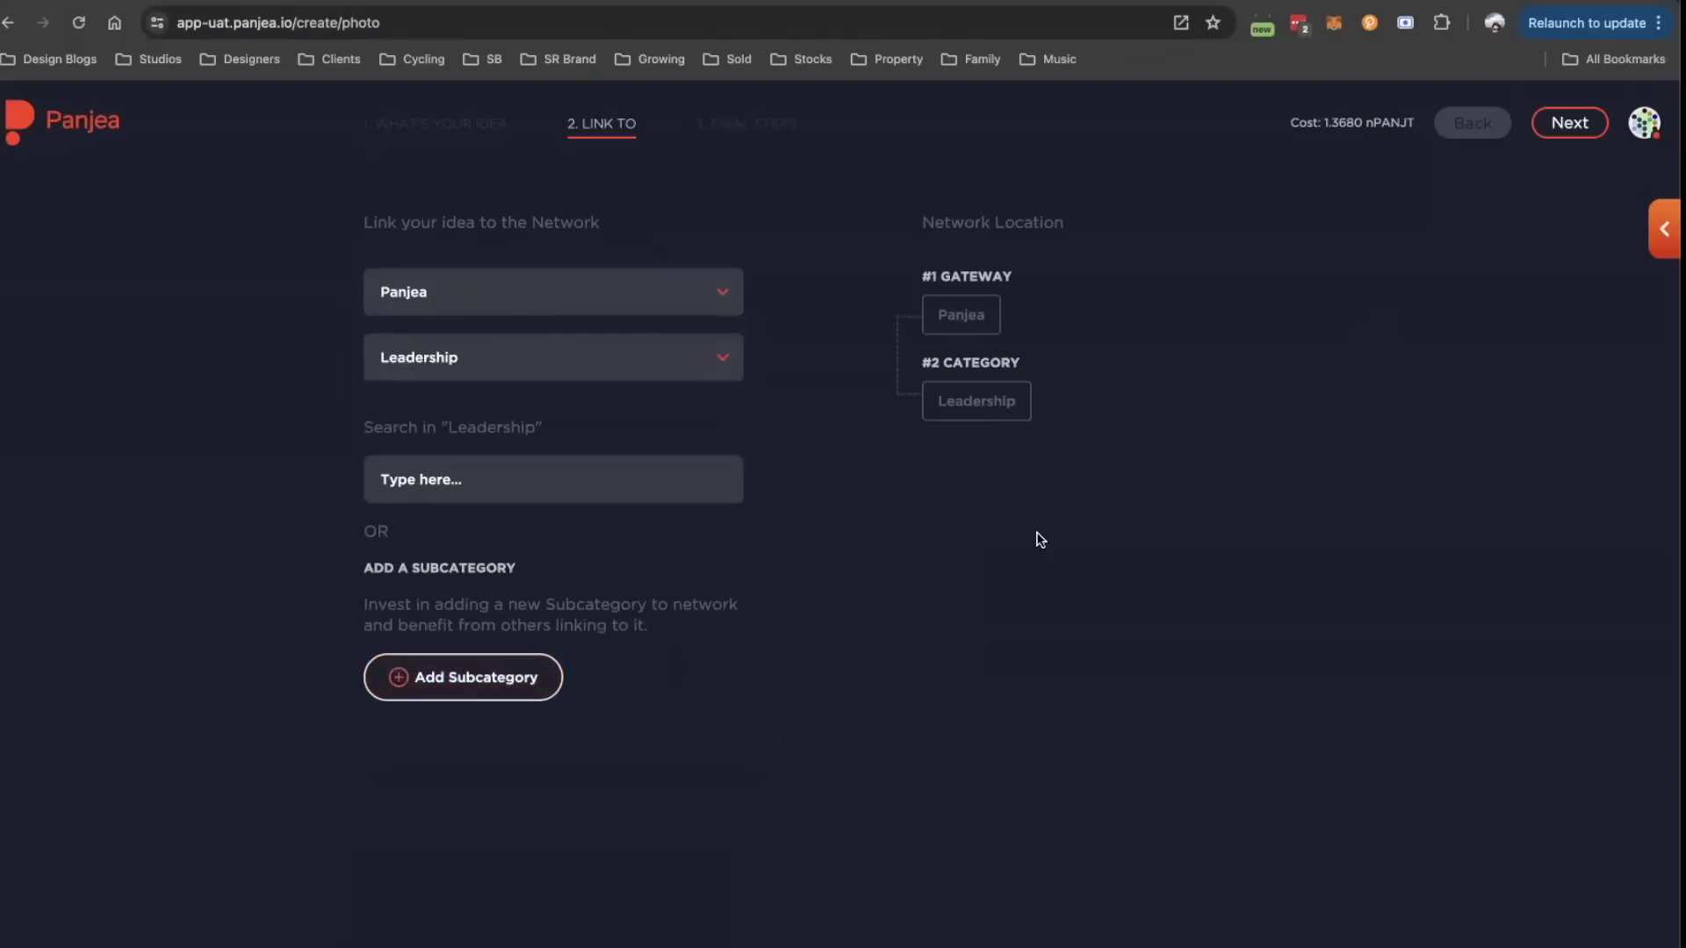
# - Continue to the final steps of the idea and add the extra tag "Rules"
pyautogui.click(1559, 125)
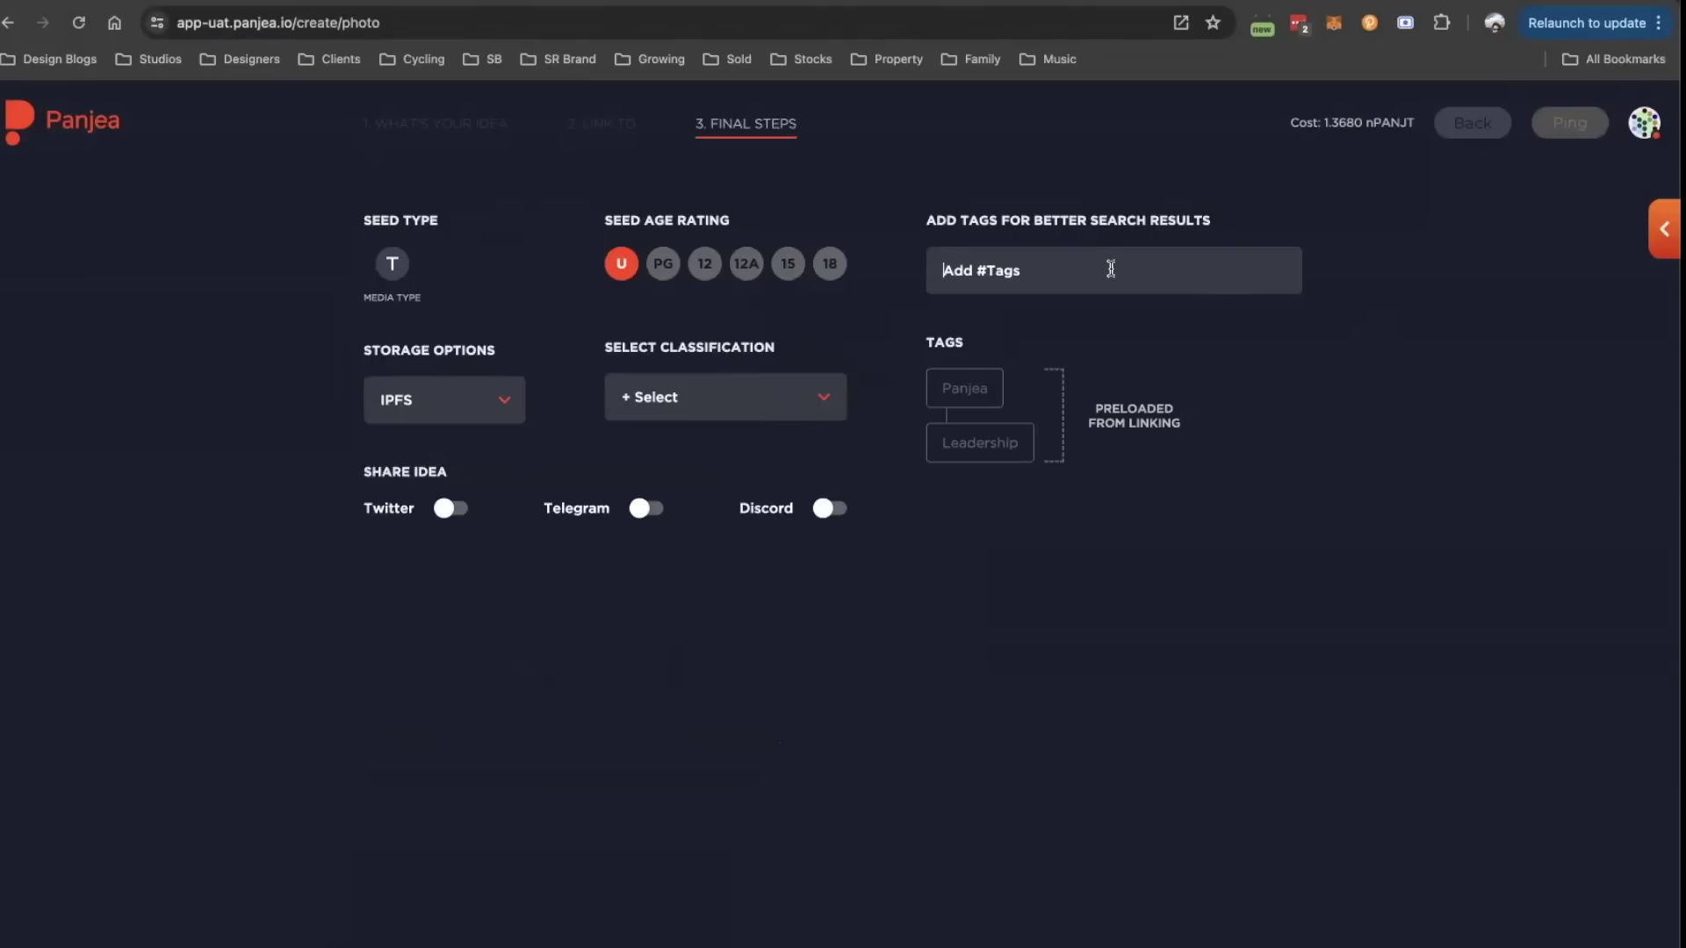
pyautogui.write('Rules')
pyautogui.press('Return')
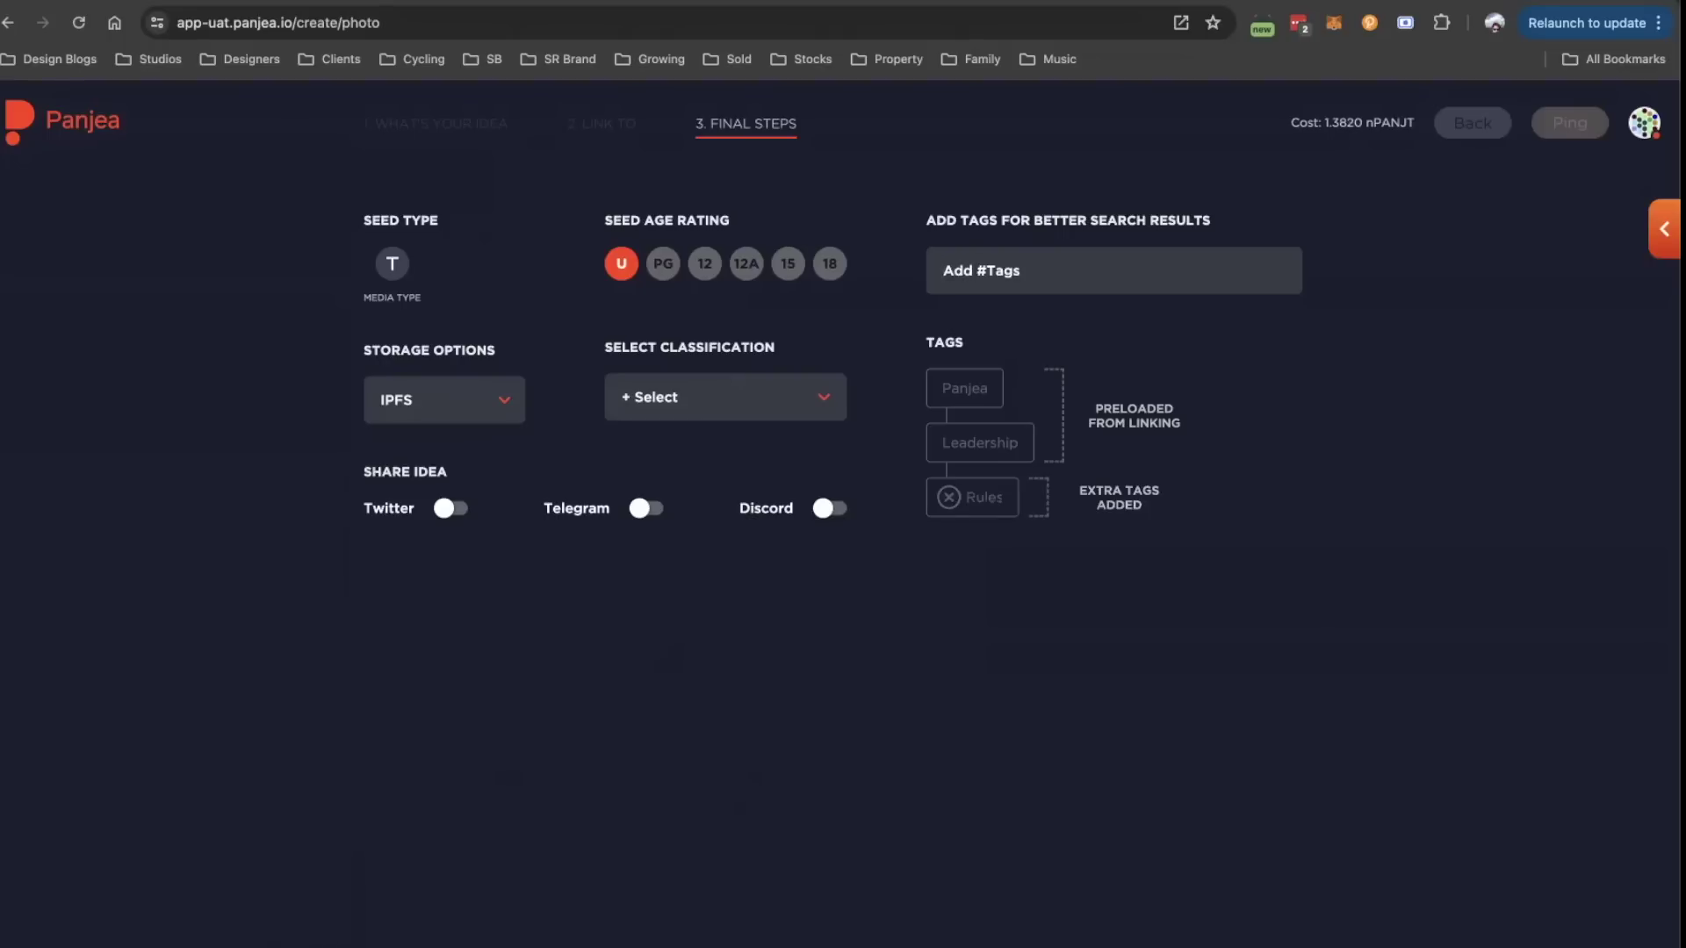
# - Classify the idea as "Suitable for all" and keep IPFS as its storage option
pyautogui.click(677, 402)
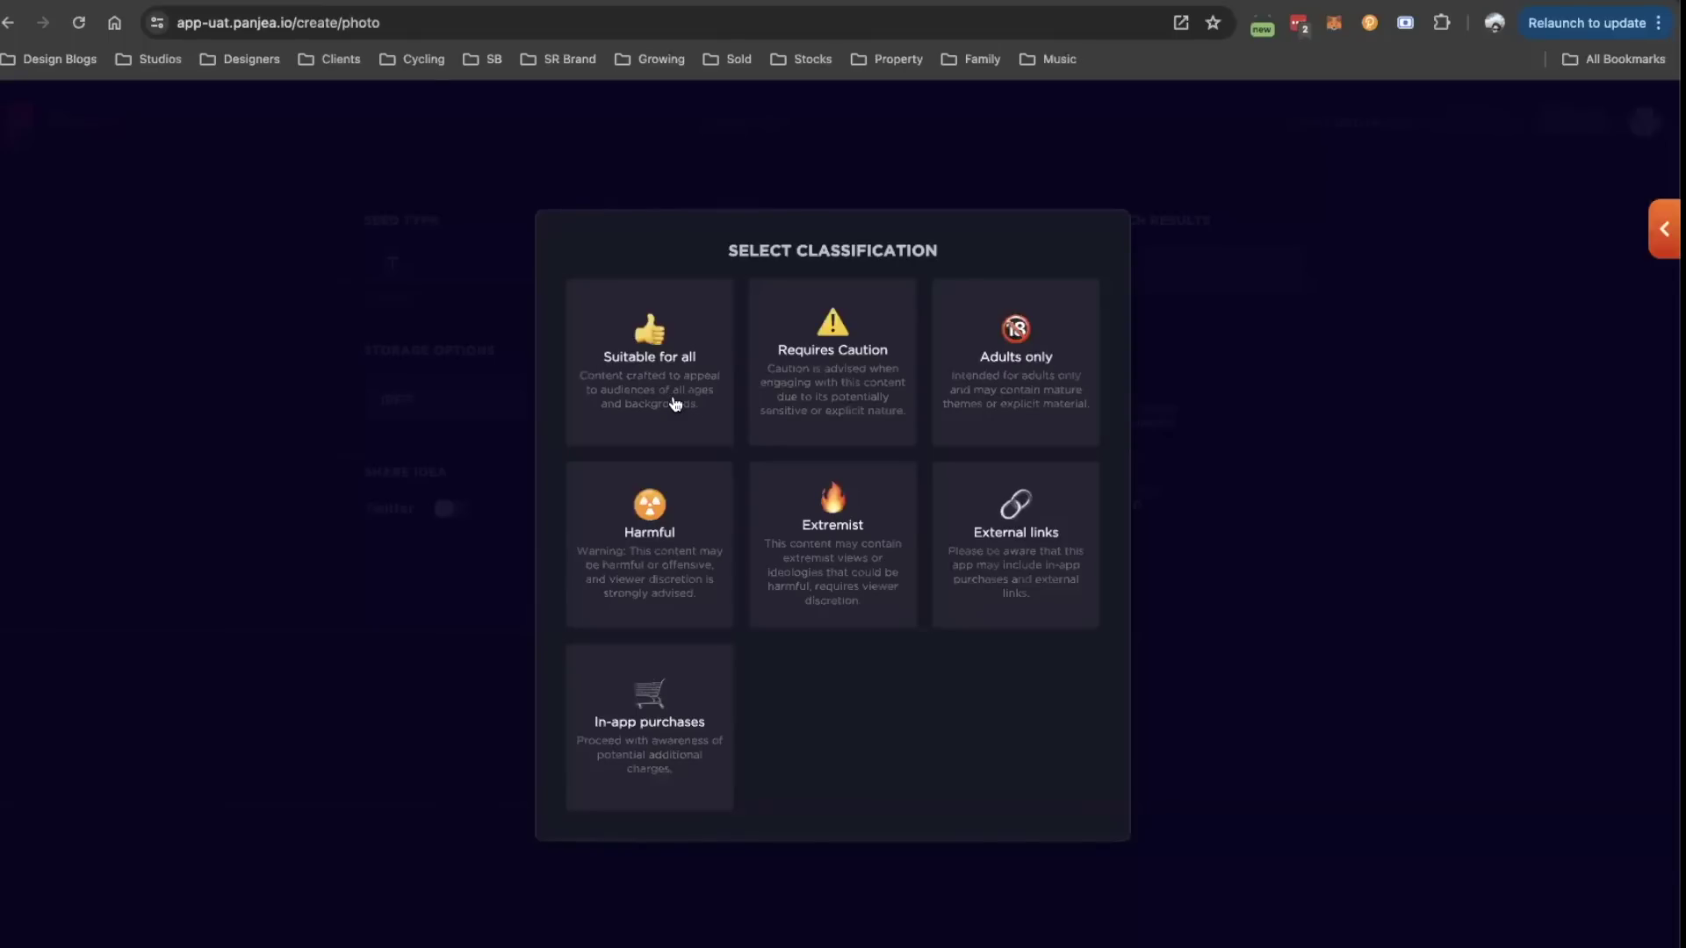
pyautogui.click(675, 404)
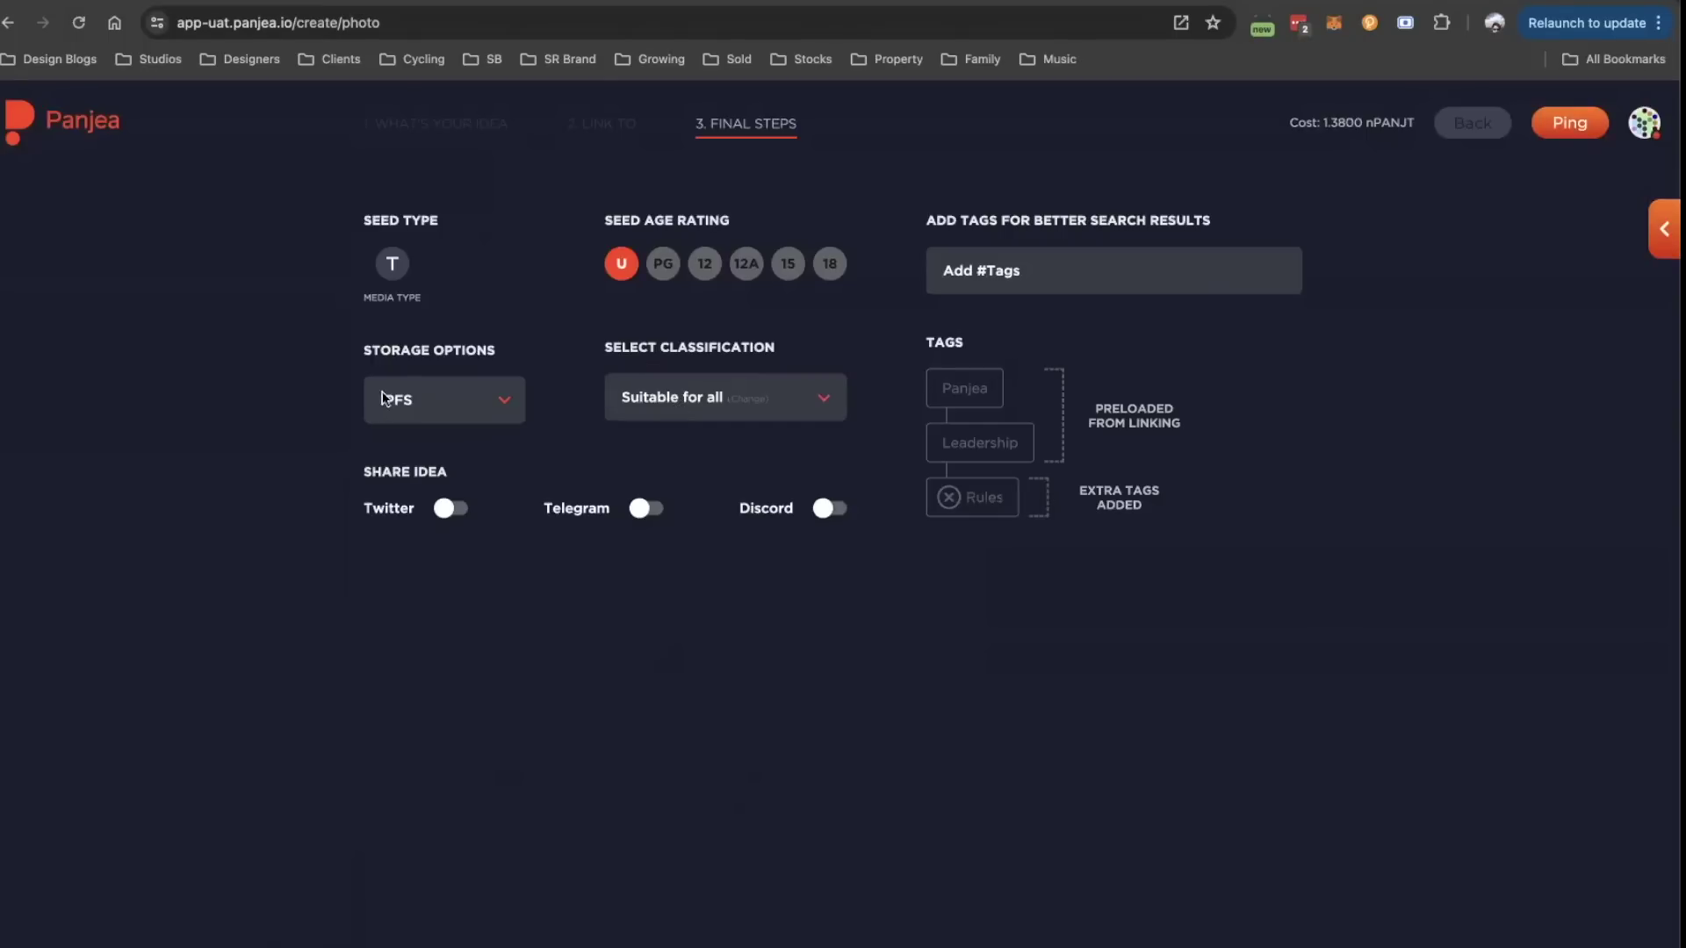
pyautogui.click(452, 409)
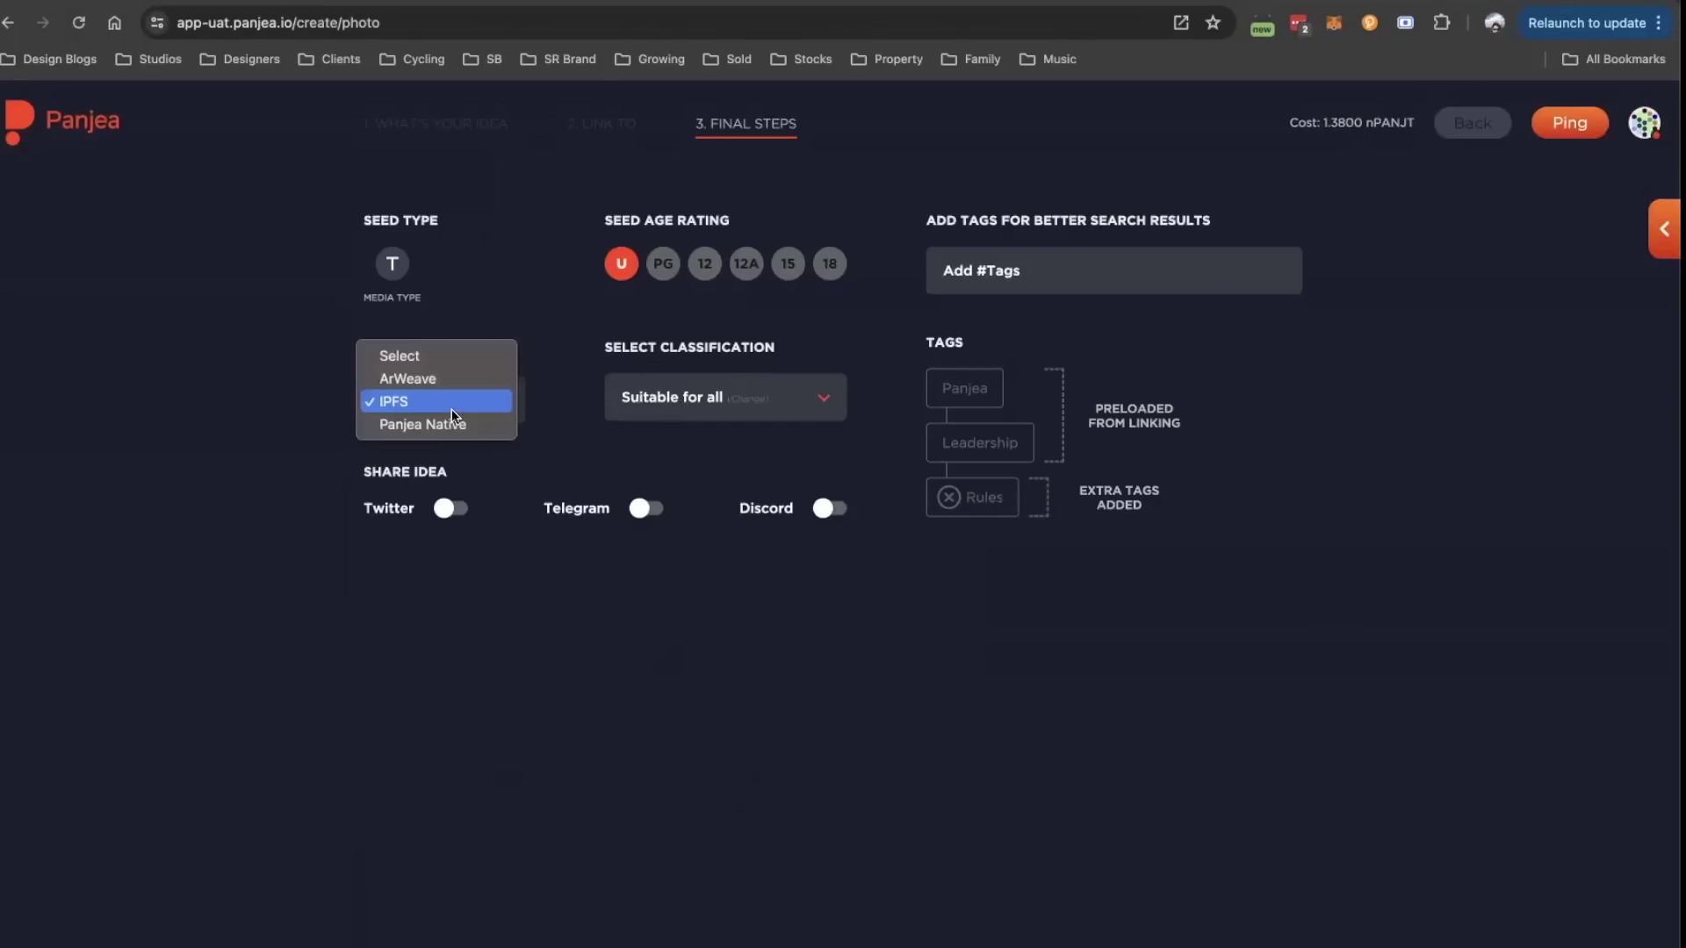
pyautogui.click(451, 409)
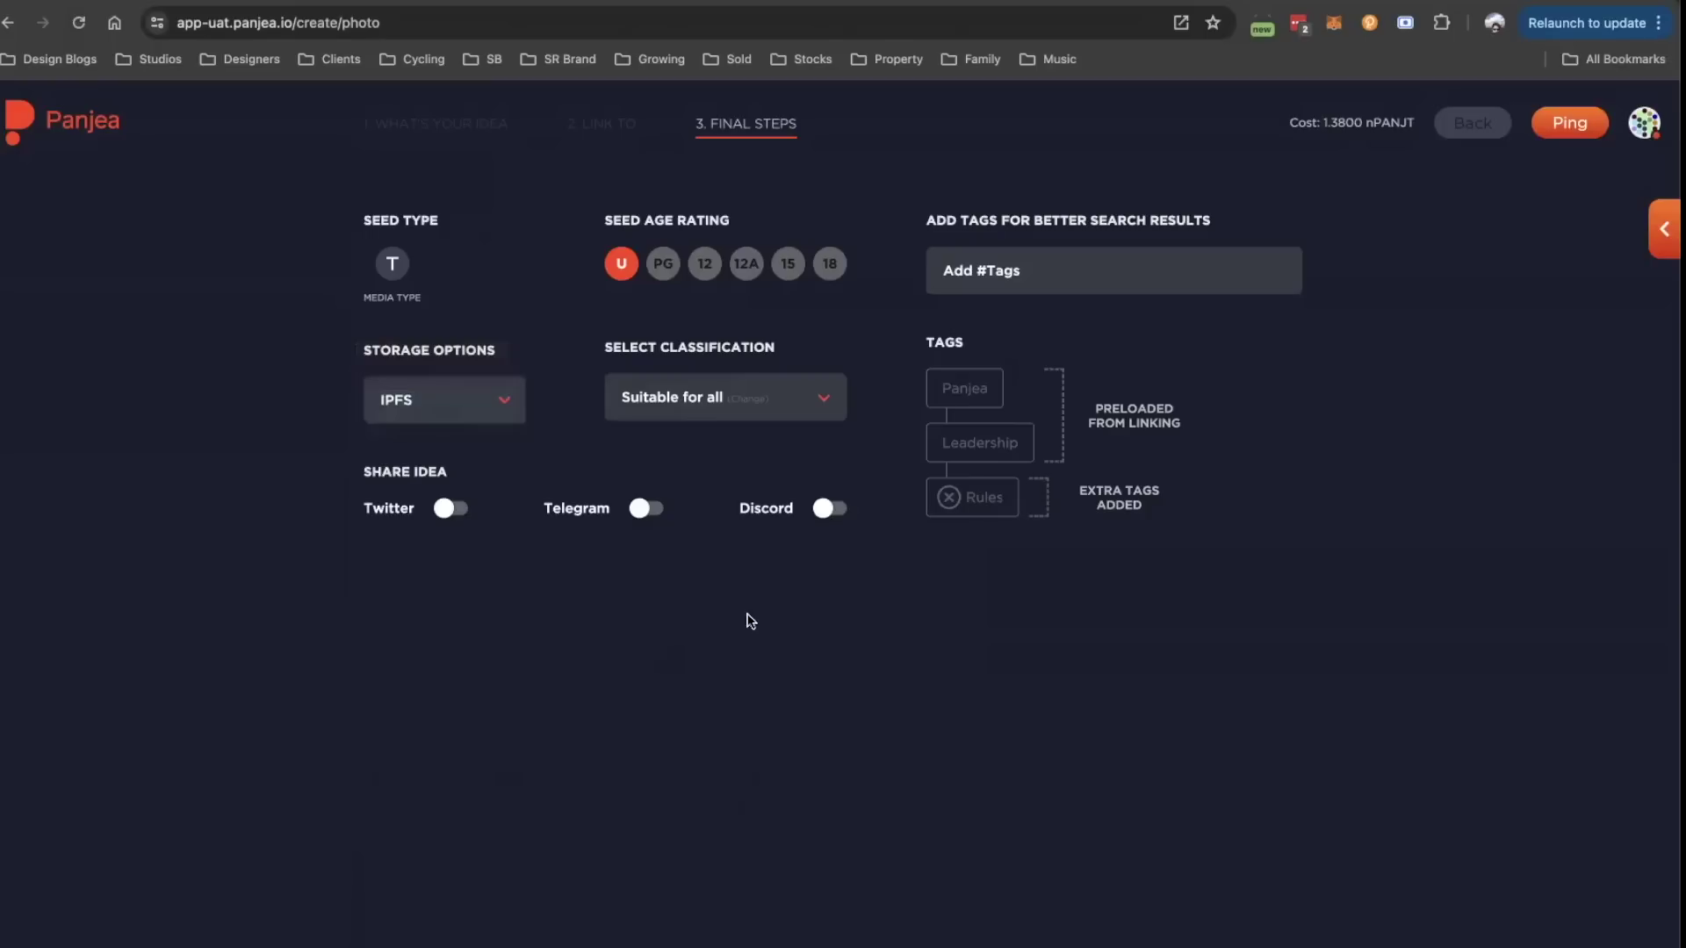
# - Ping the idea, publish it and dismiss the notification inbox
pyautogui.click(1570, 124)
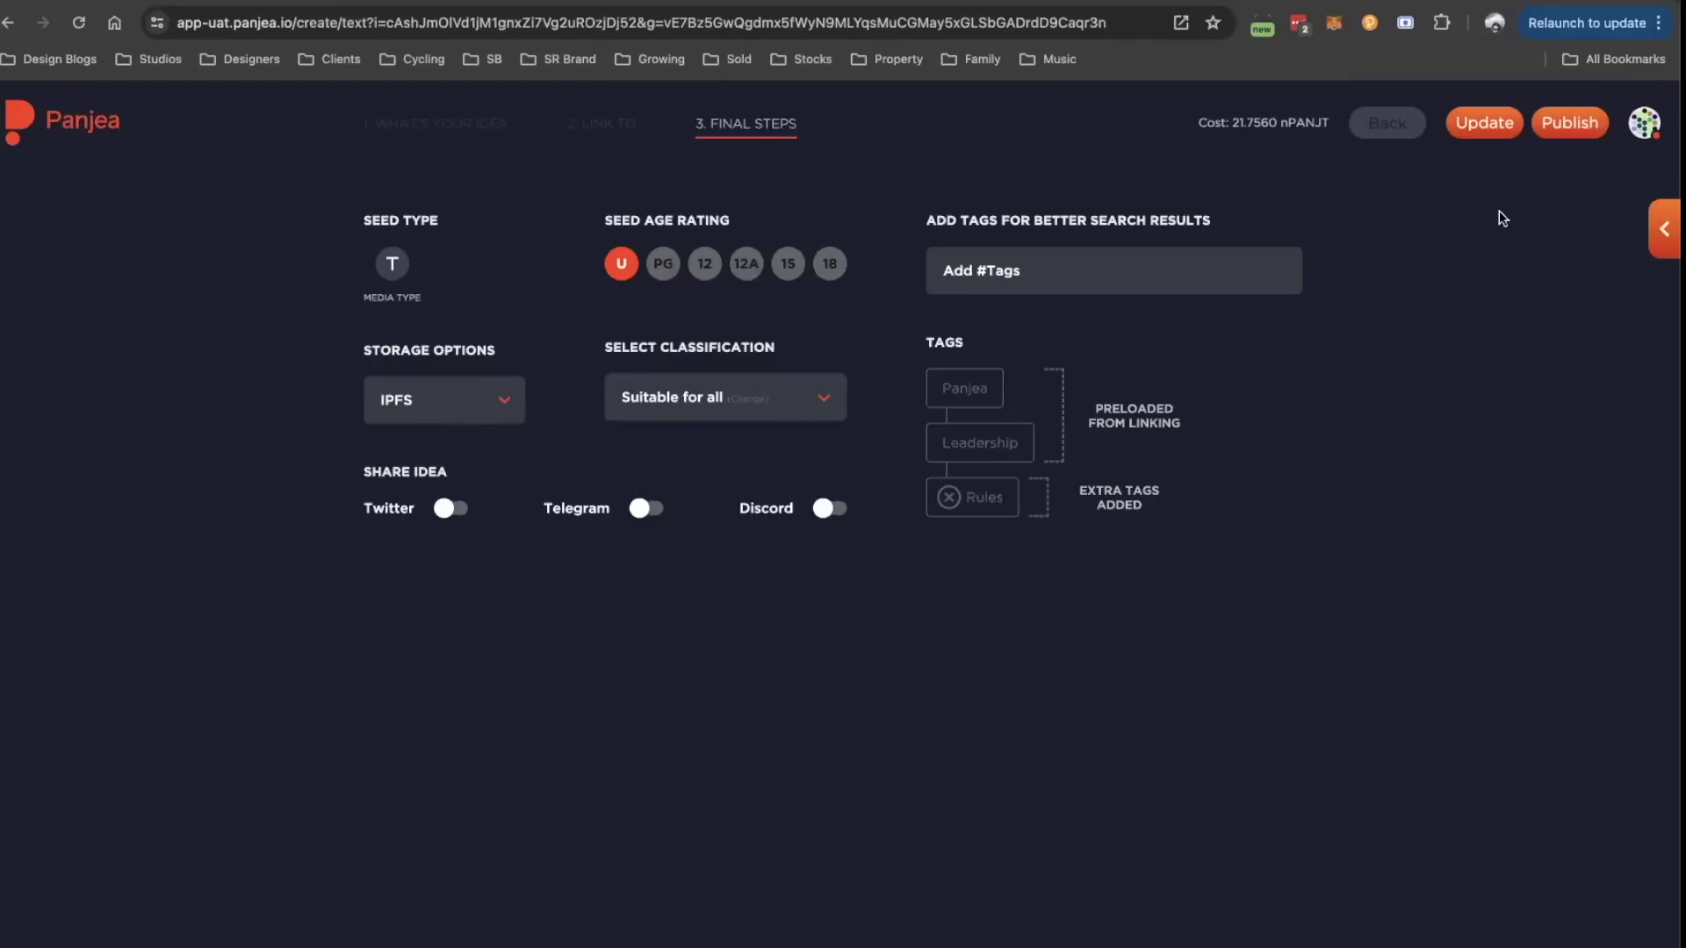
pyautogui.click(1569, 124)
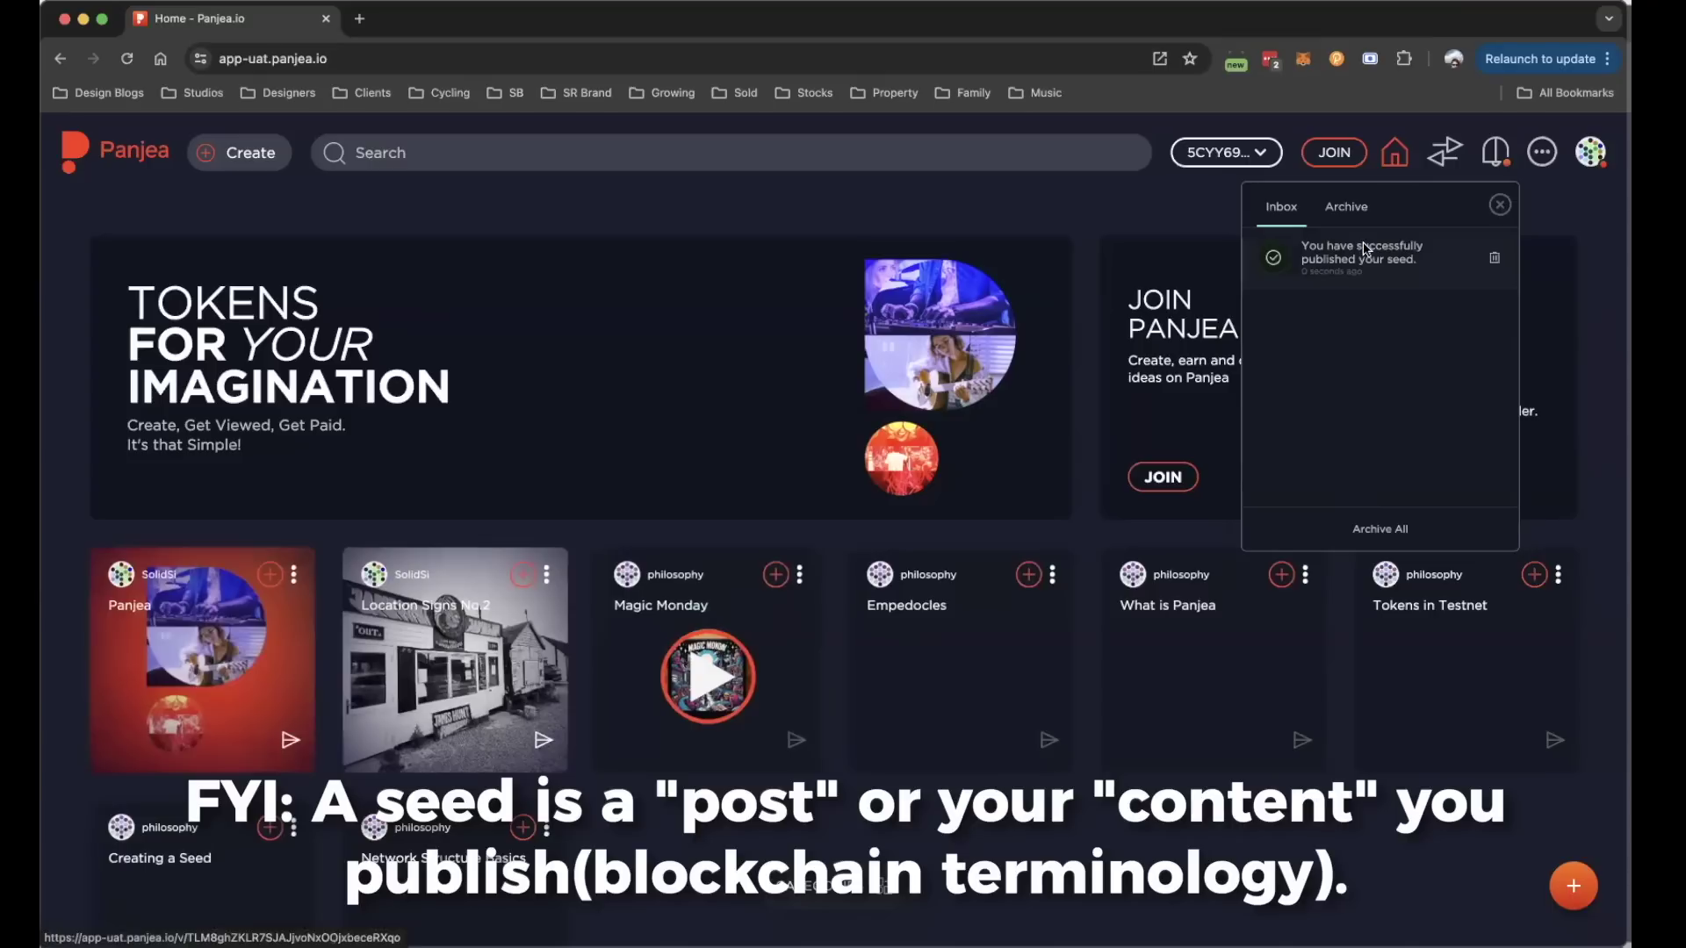
pyautogui.click(1500, 207)
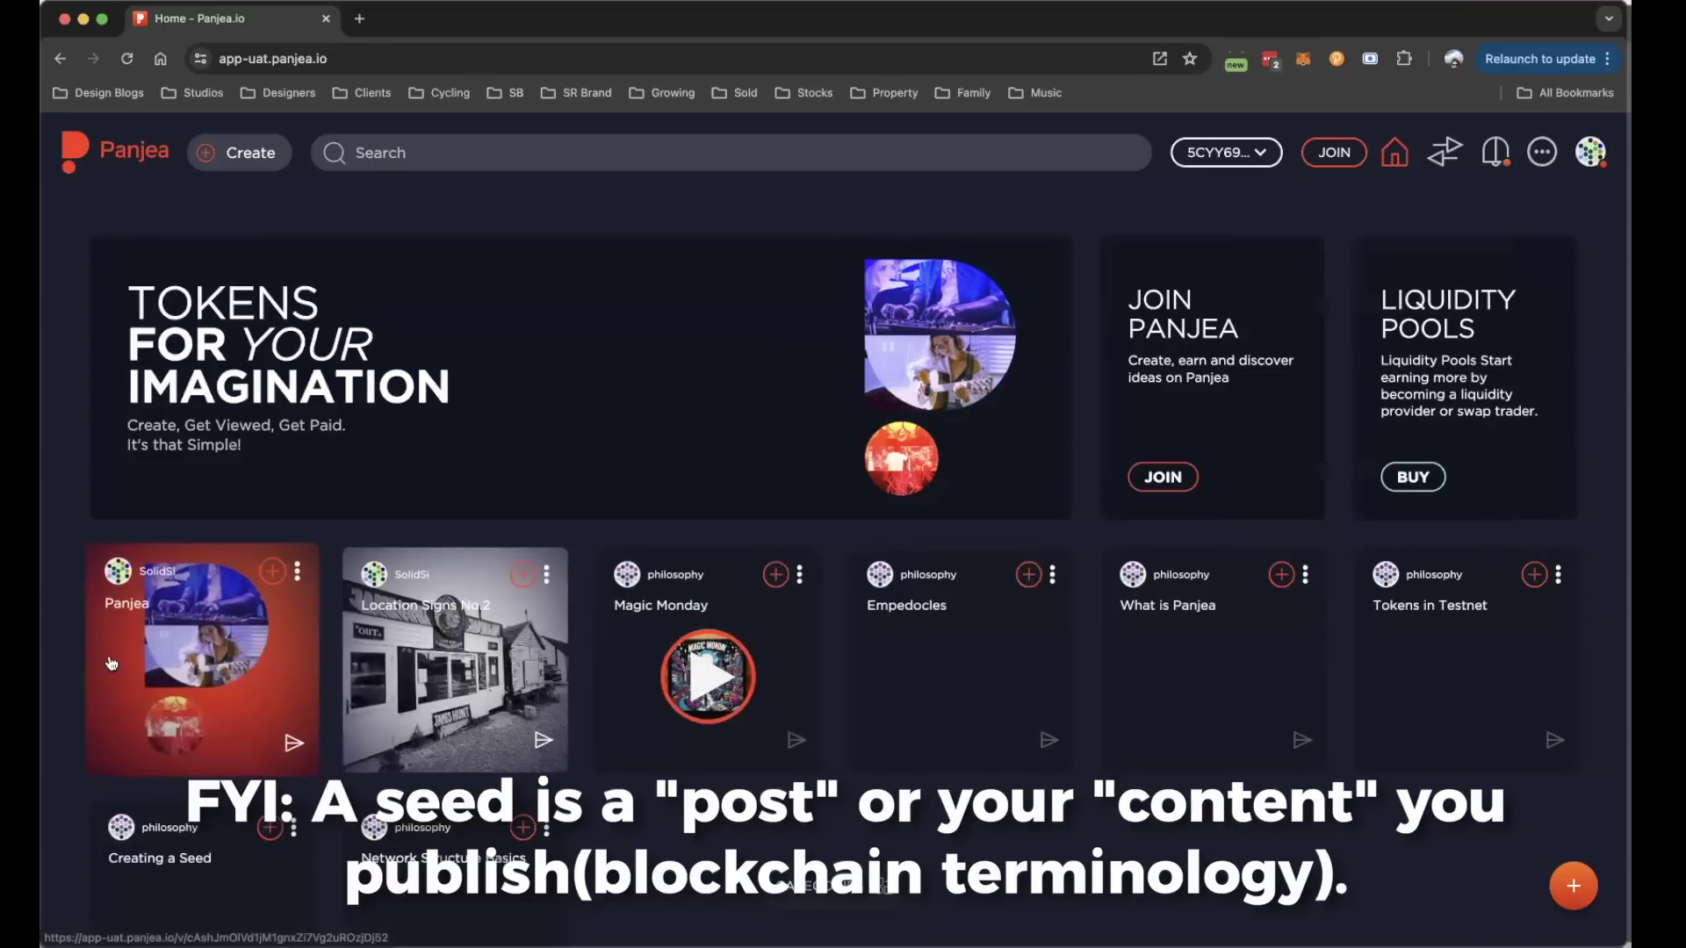
# - Open the published "Panjea" seed from the home feed and review its text, images and the creator's other seeds
pyautogui.click(213, 681)
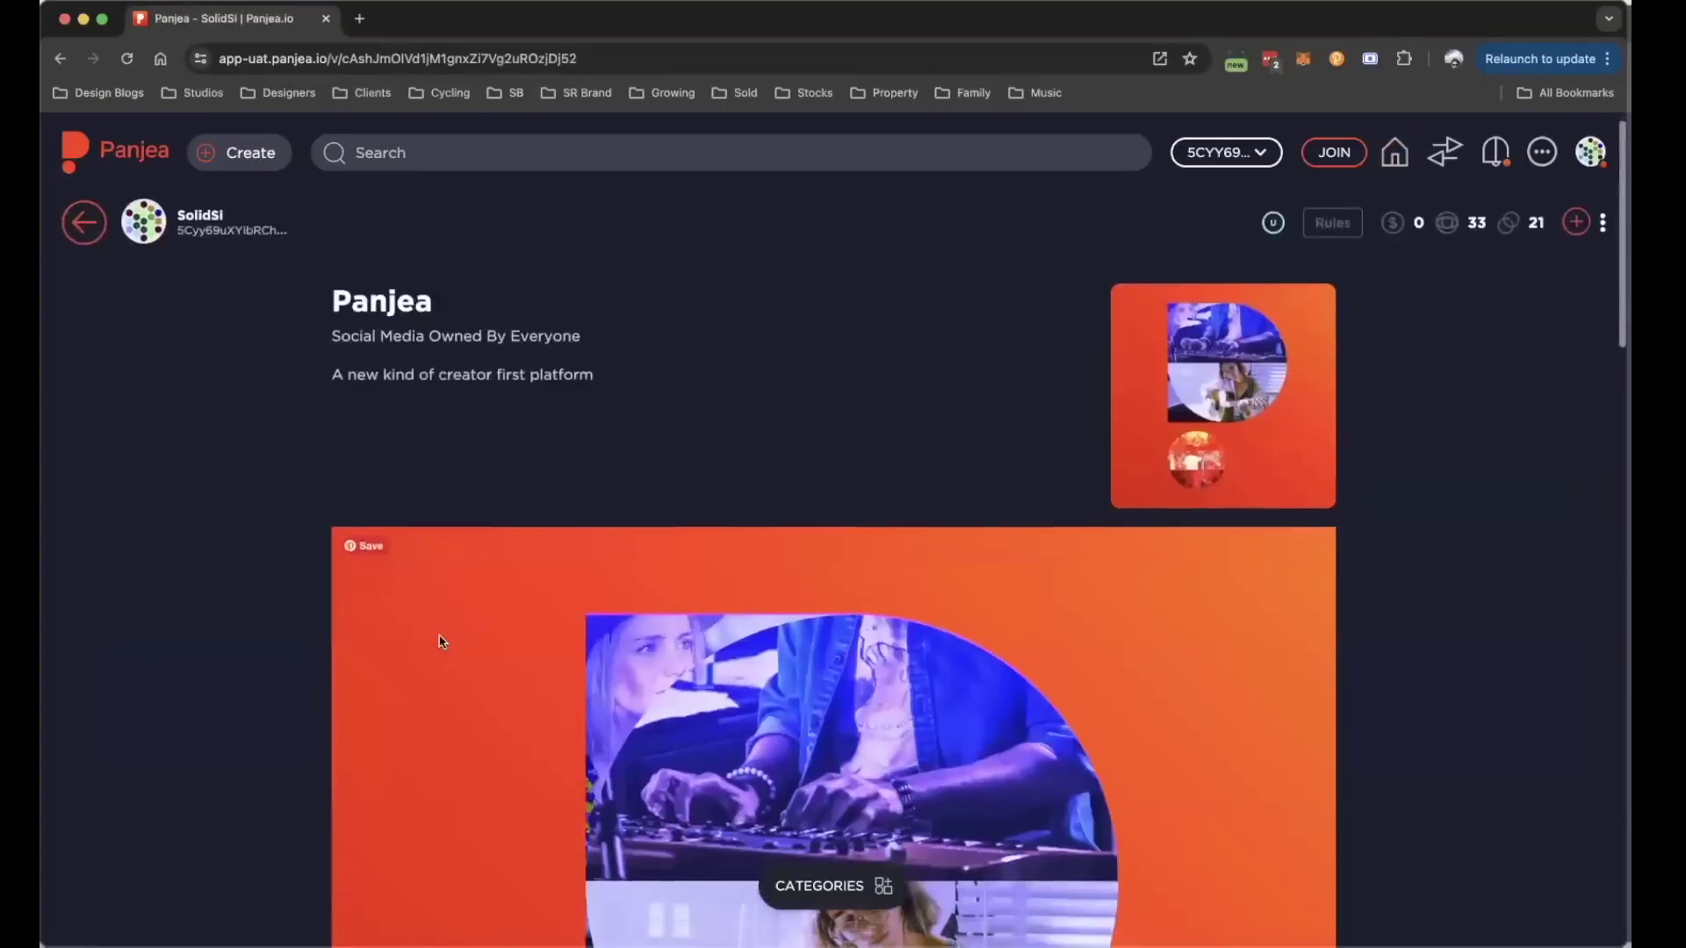
pyautogui.scroll(-5, 440, 641)
pyautogui.scroll(-10, 440, 640)
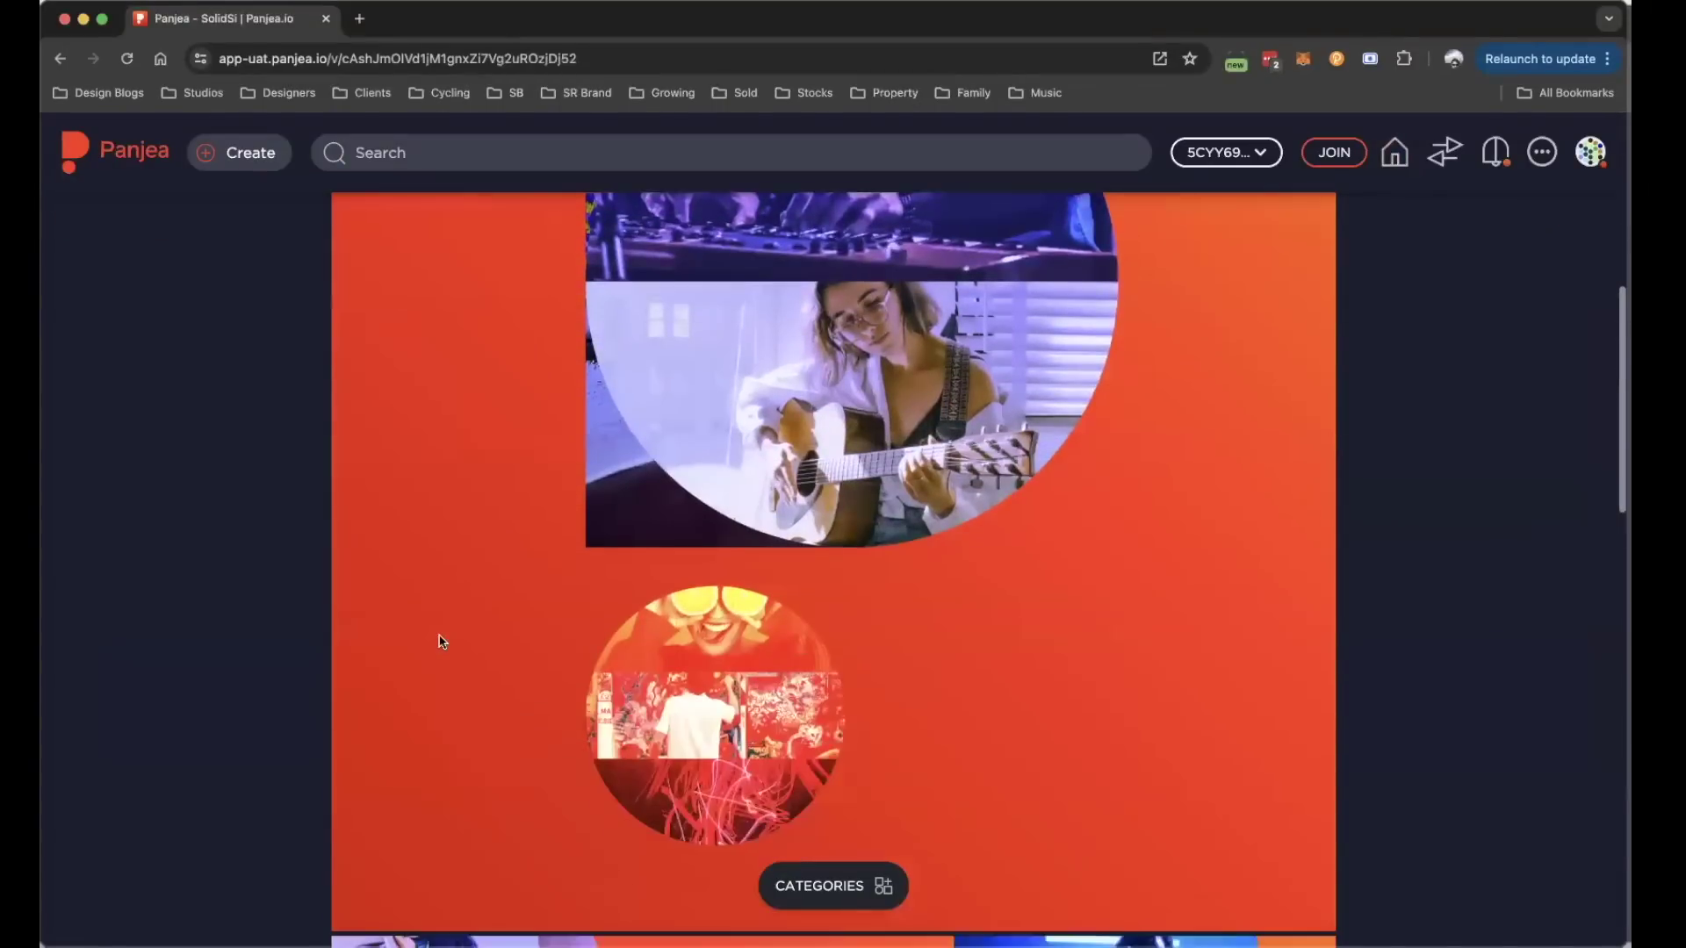
pyautogui.scroll(-6, 440, 640)
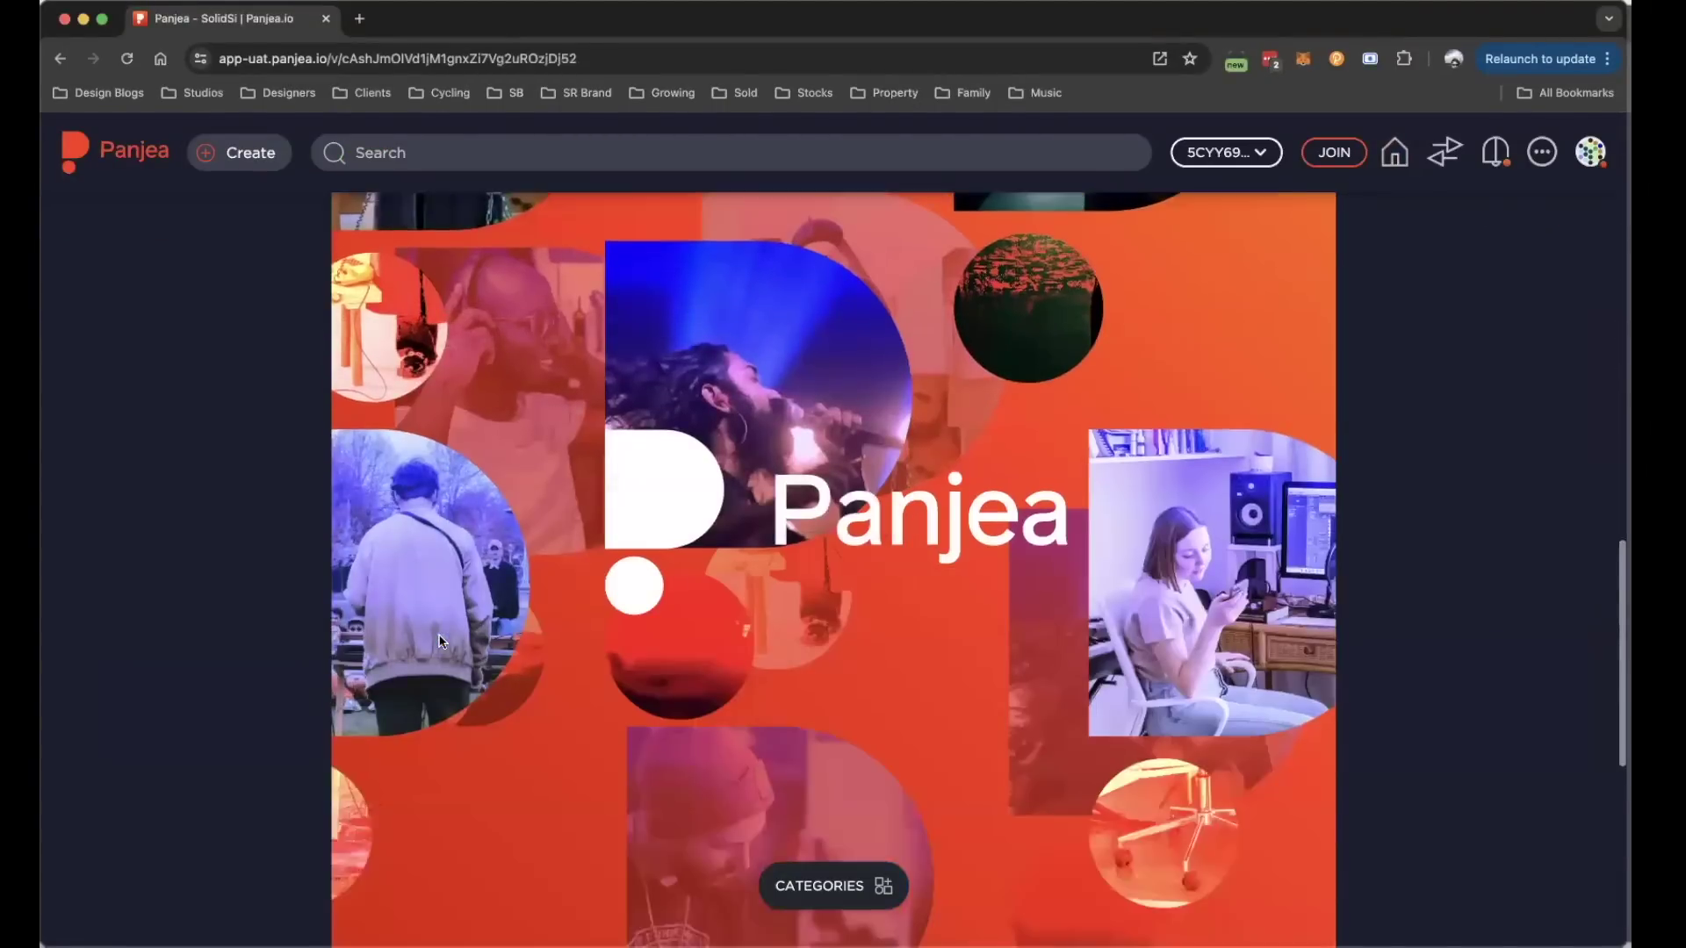
pyautogui.scroll(-3, 440, 640)
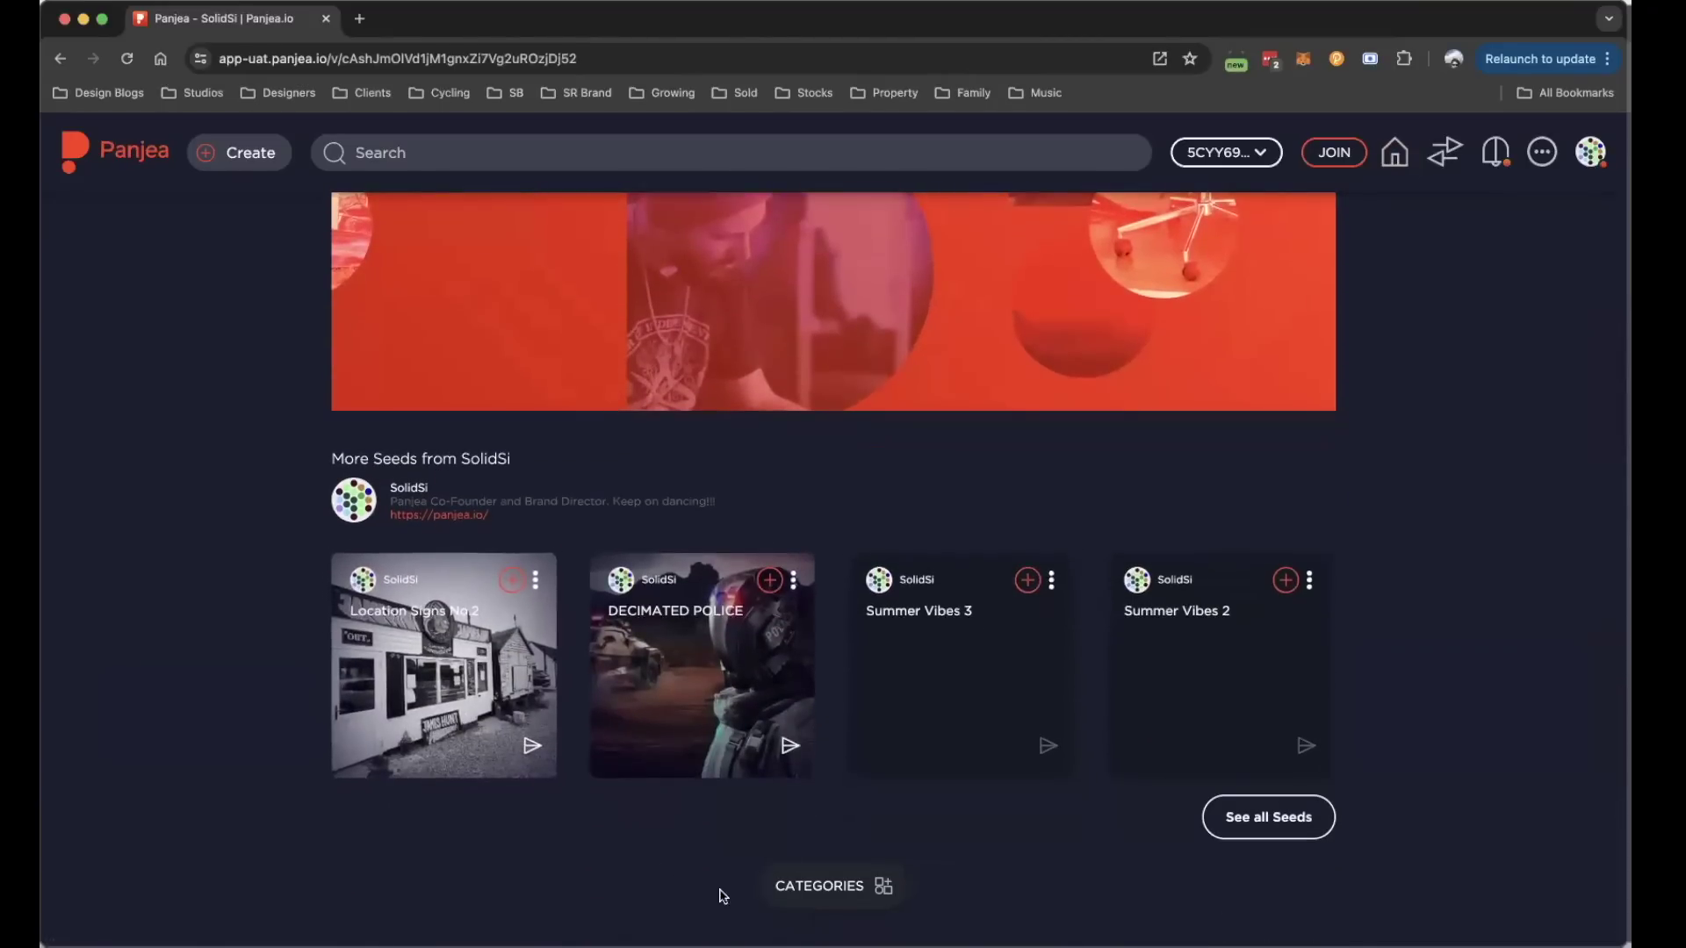
# - Browse the categories to Leadership under Panjea and open its Quick Start subcategory
pyautogui.click(821, 889)
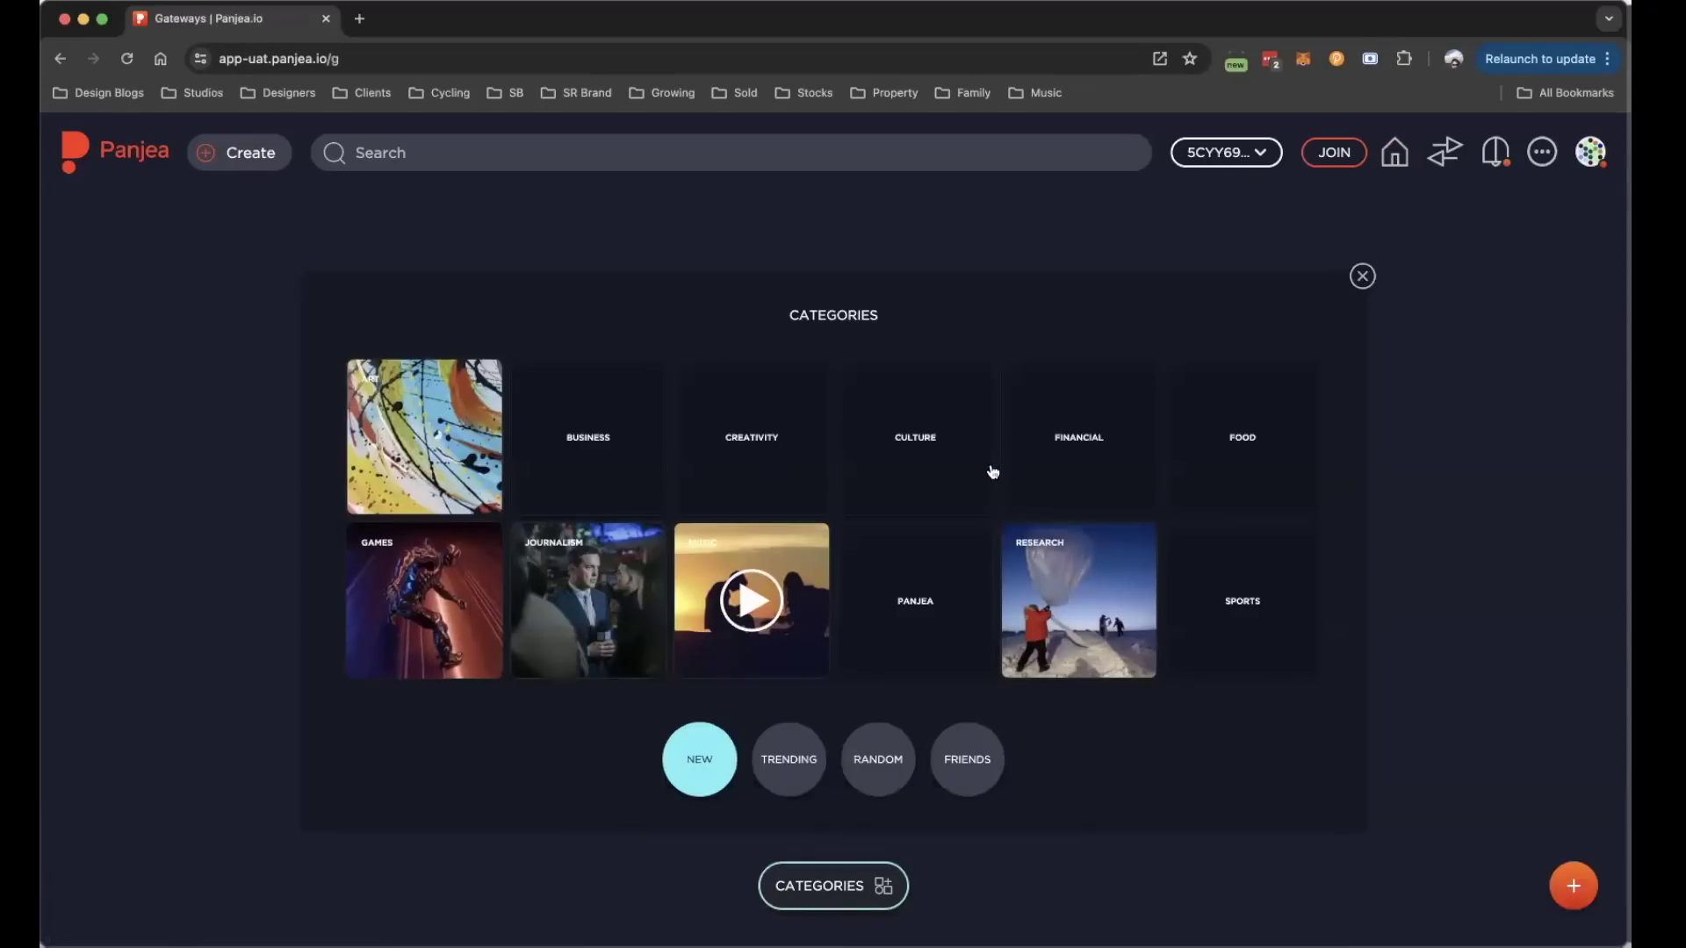
pyautogui.click(922, 592)
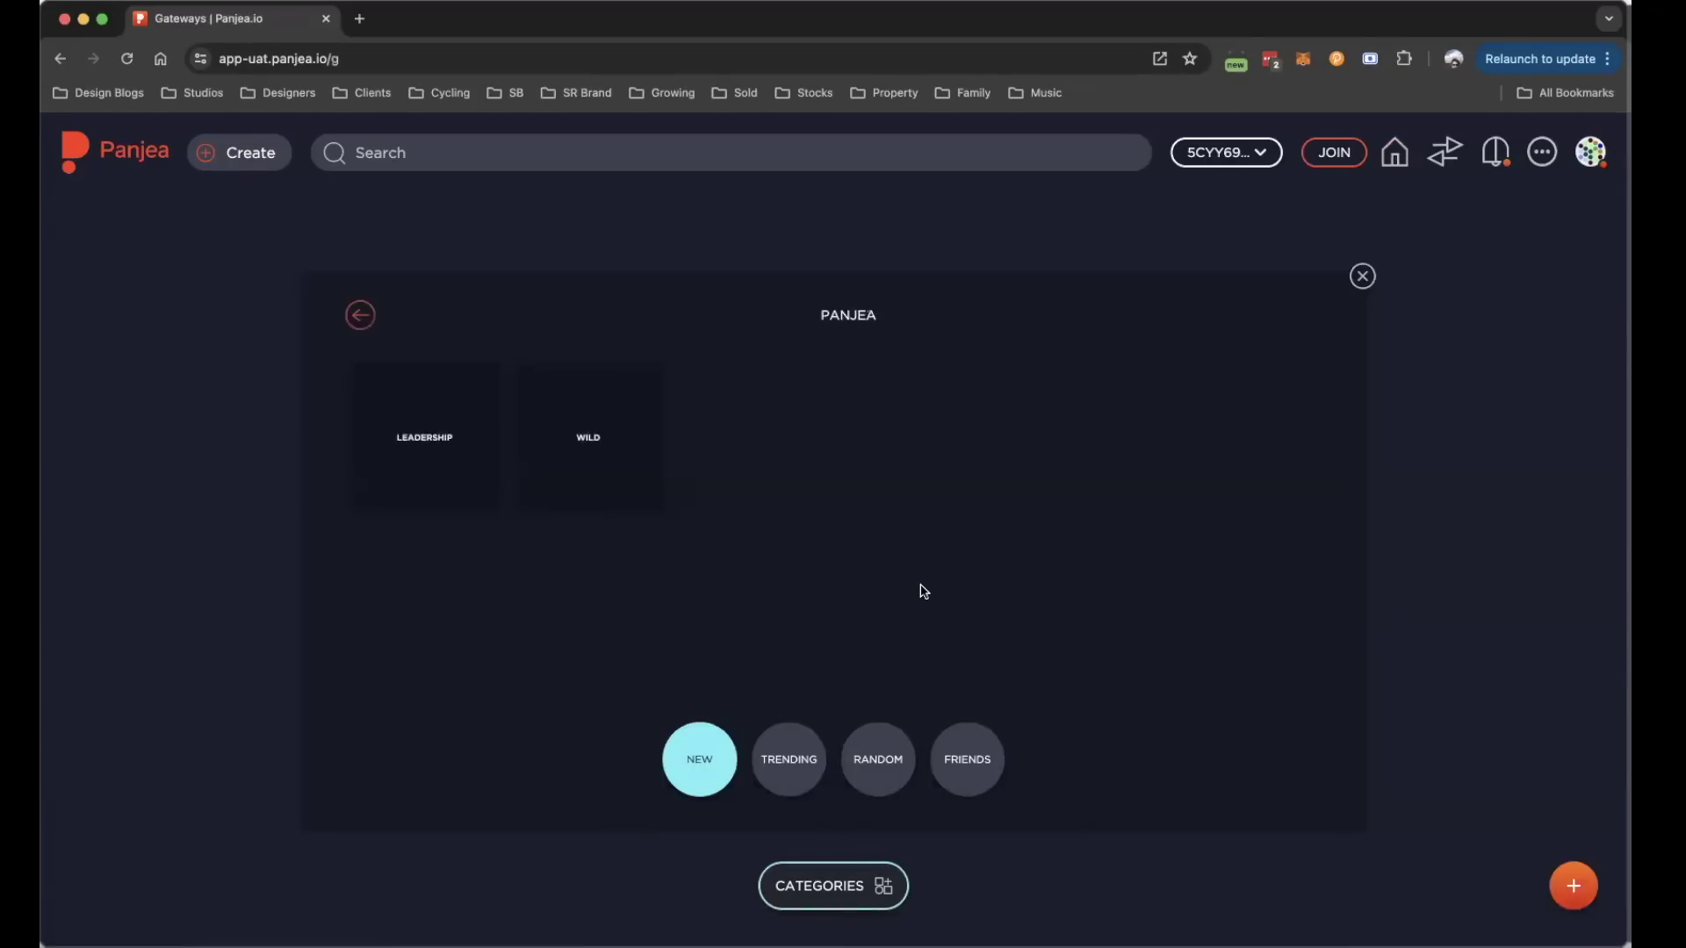
pyautogui.click(466, 458)
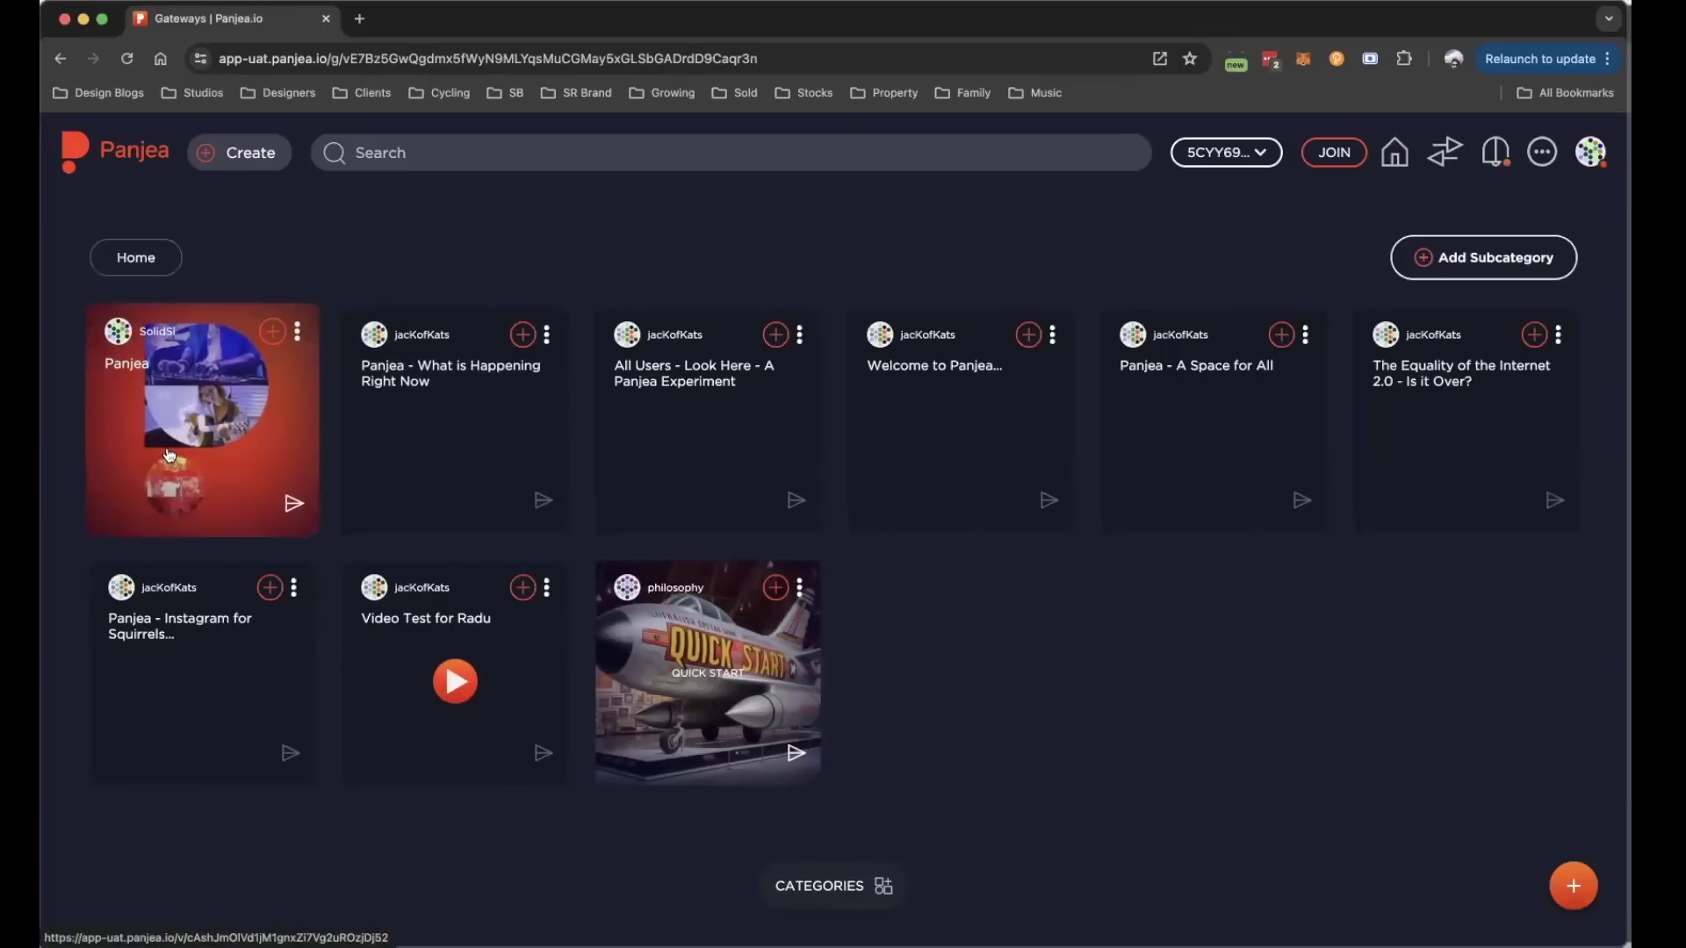
pyautogui.click(742, 706)
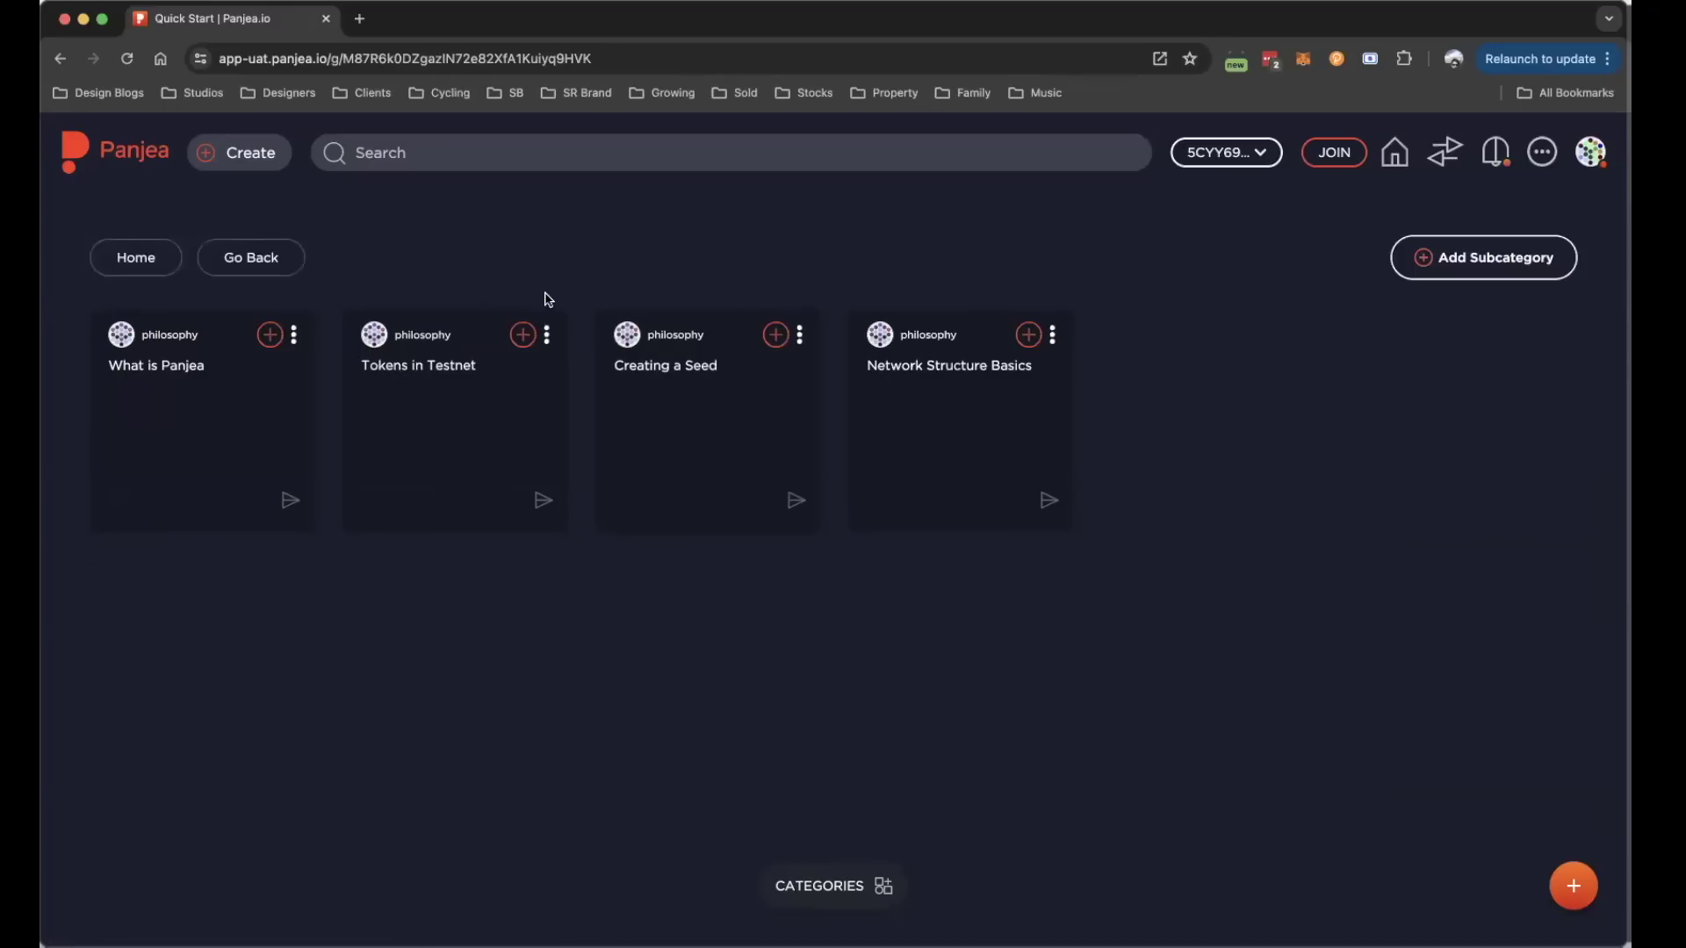
# - Search the platform for "Quick Start" and open the matching category
pyautogui.click(429, 155)
pyautogui.write('Quick Start')
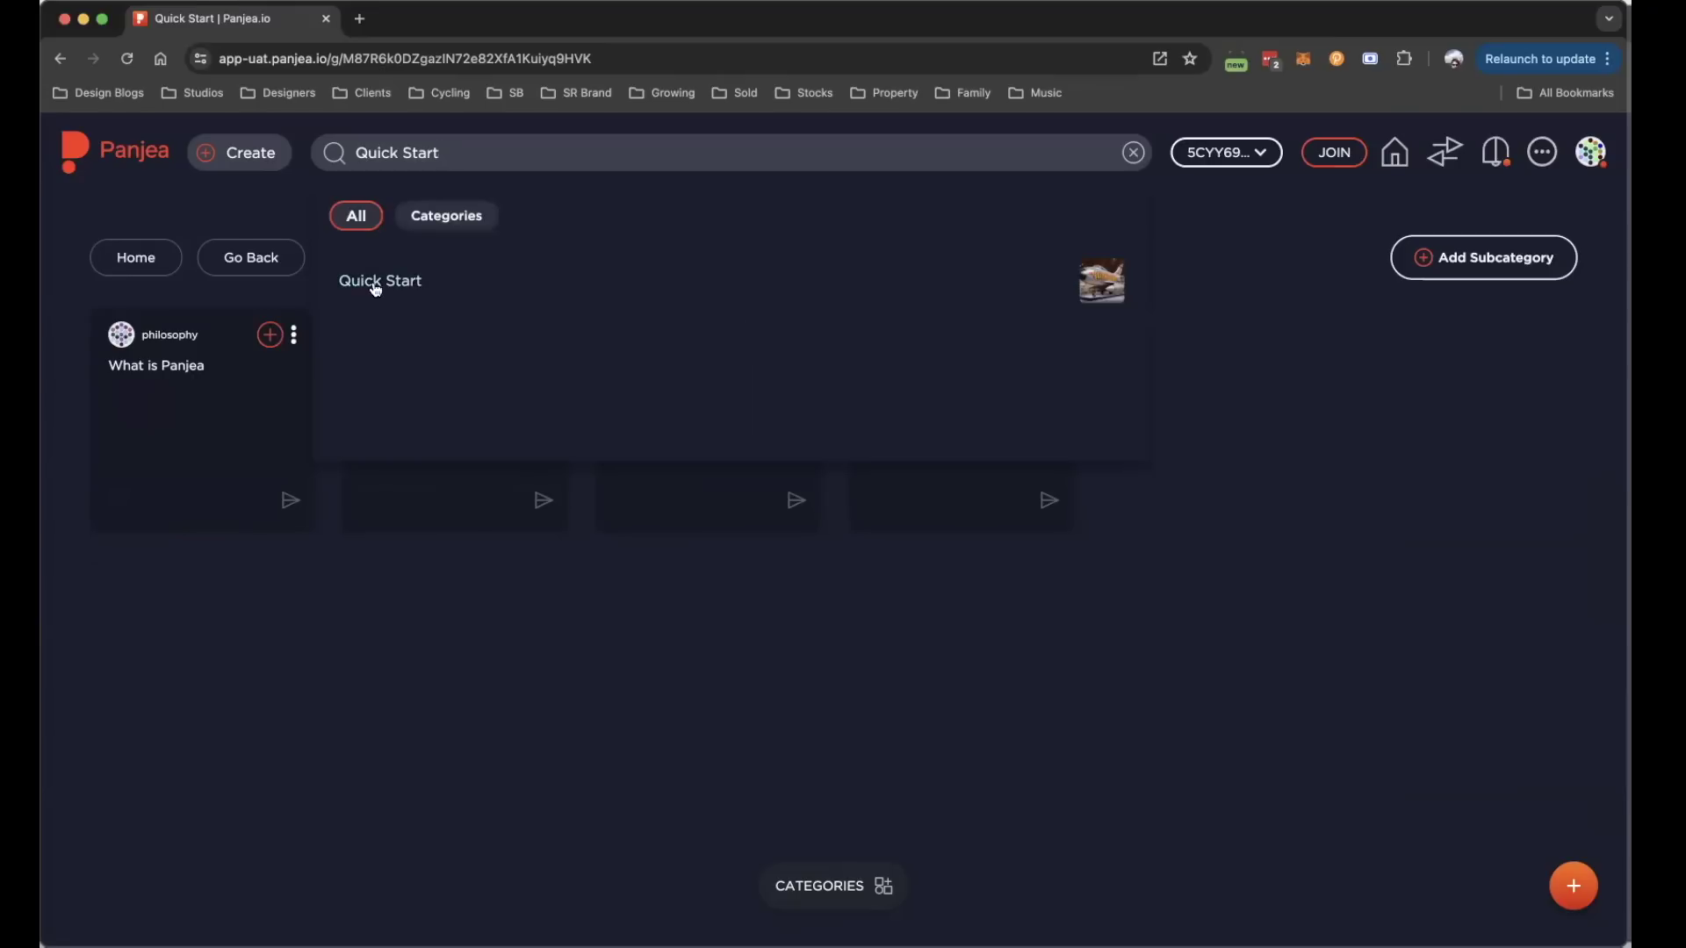
pyautogui.click(374, 283)
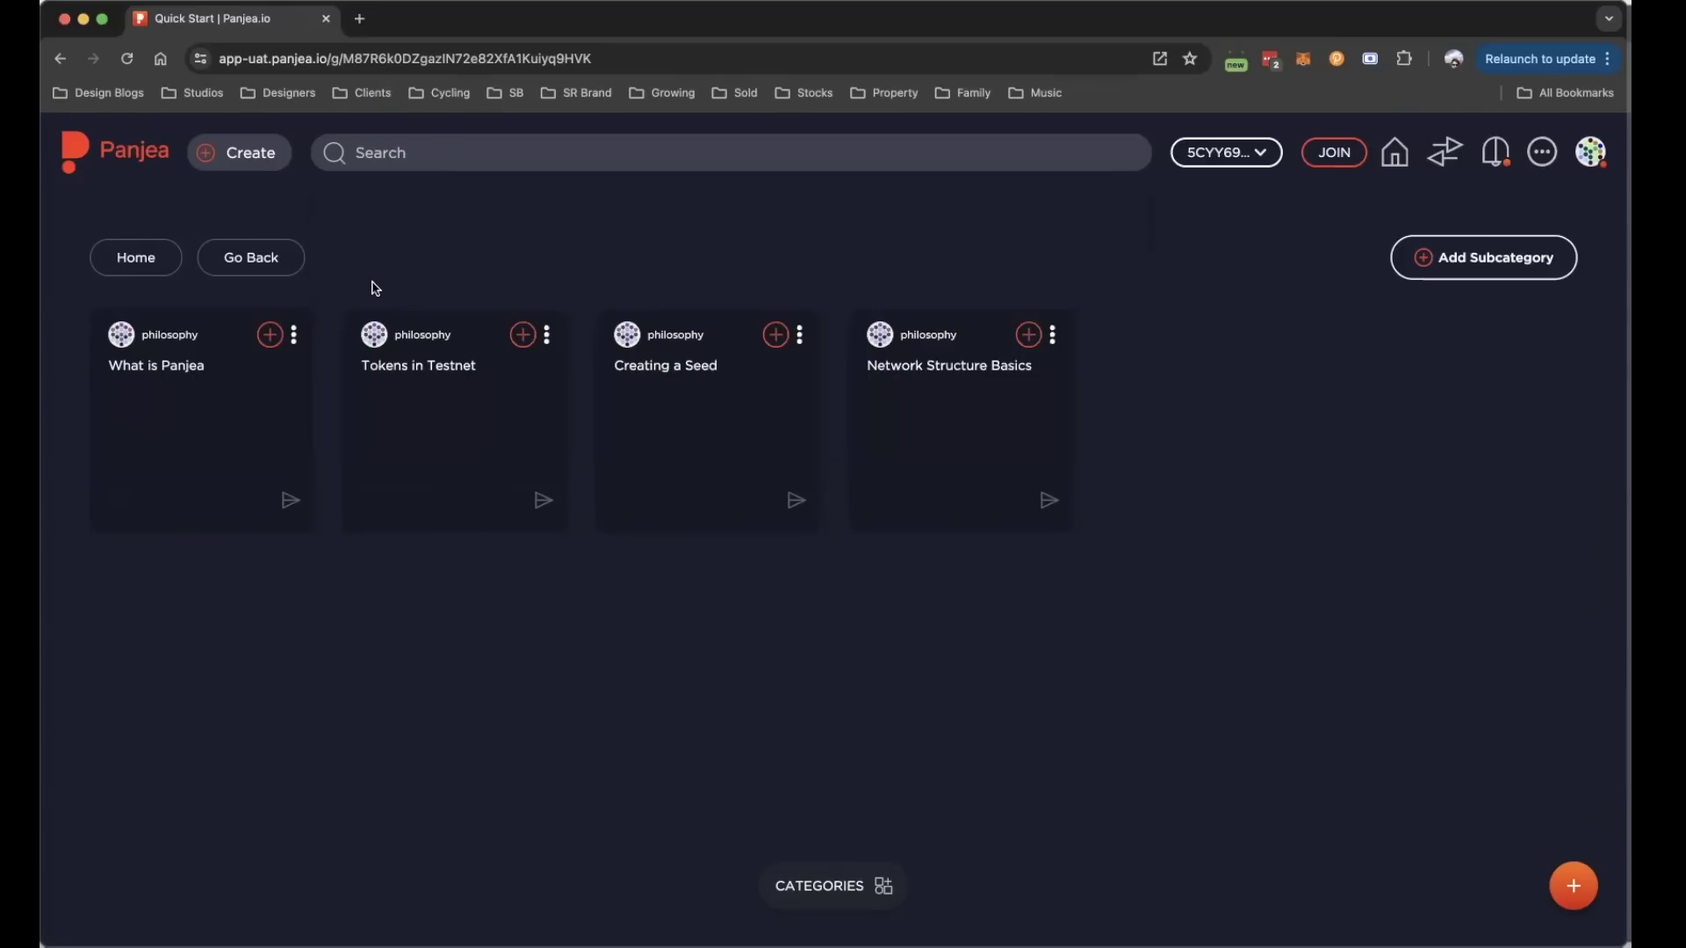
# - Return to the Panjea home page and look through the feed of seeds
pyautogui.click(138, 156)
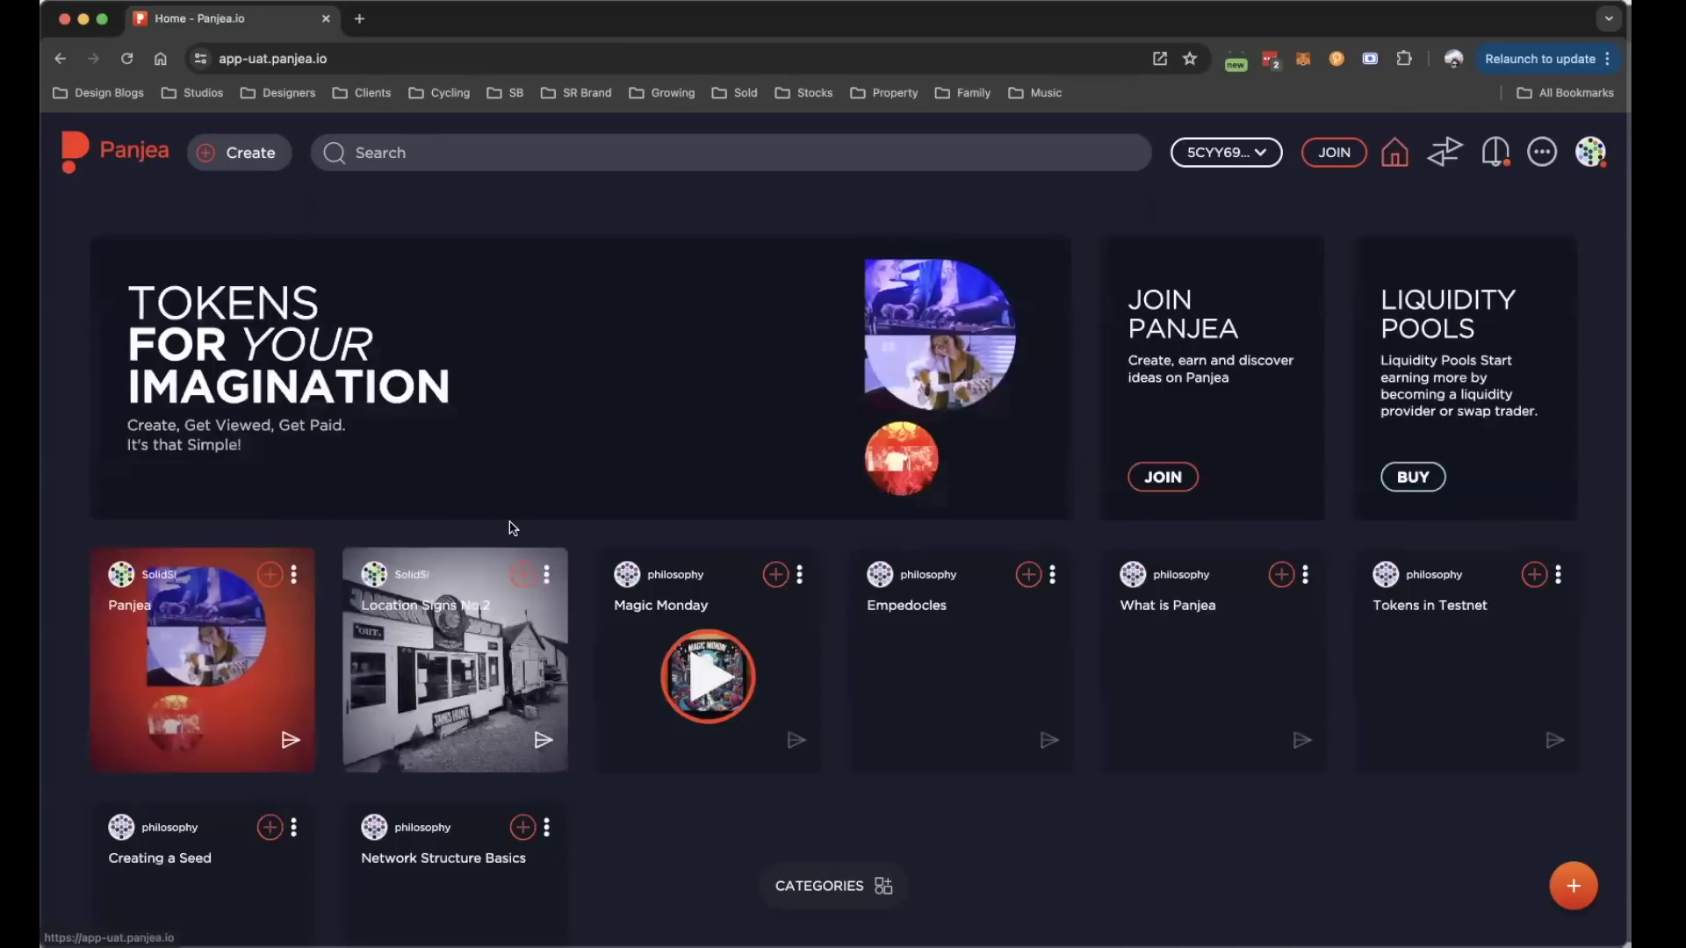
pyautogui.scroll(-4, 613, 554)
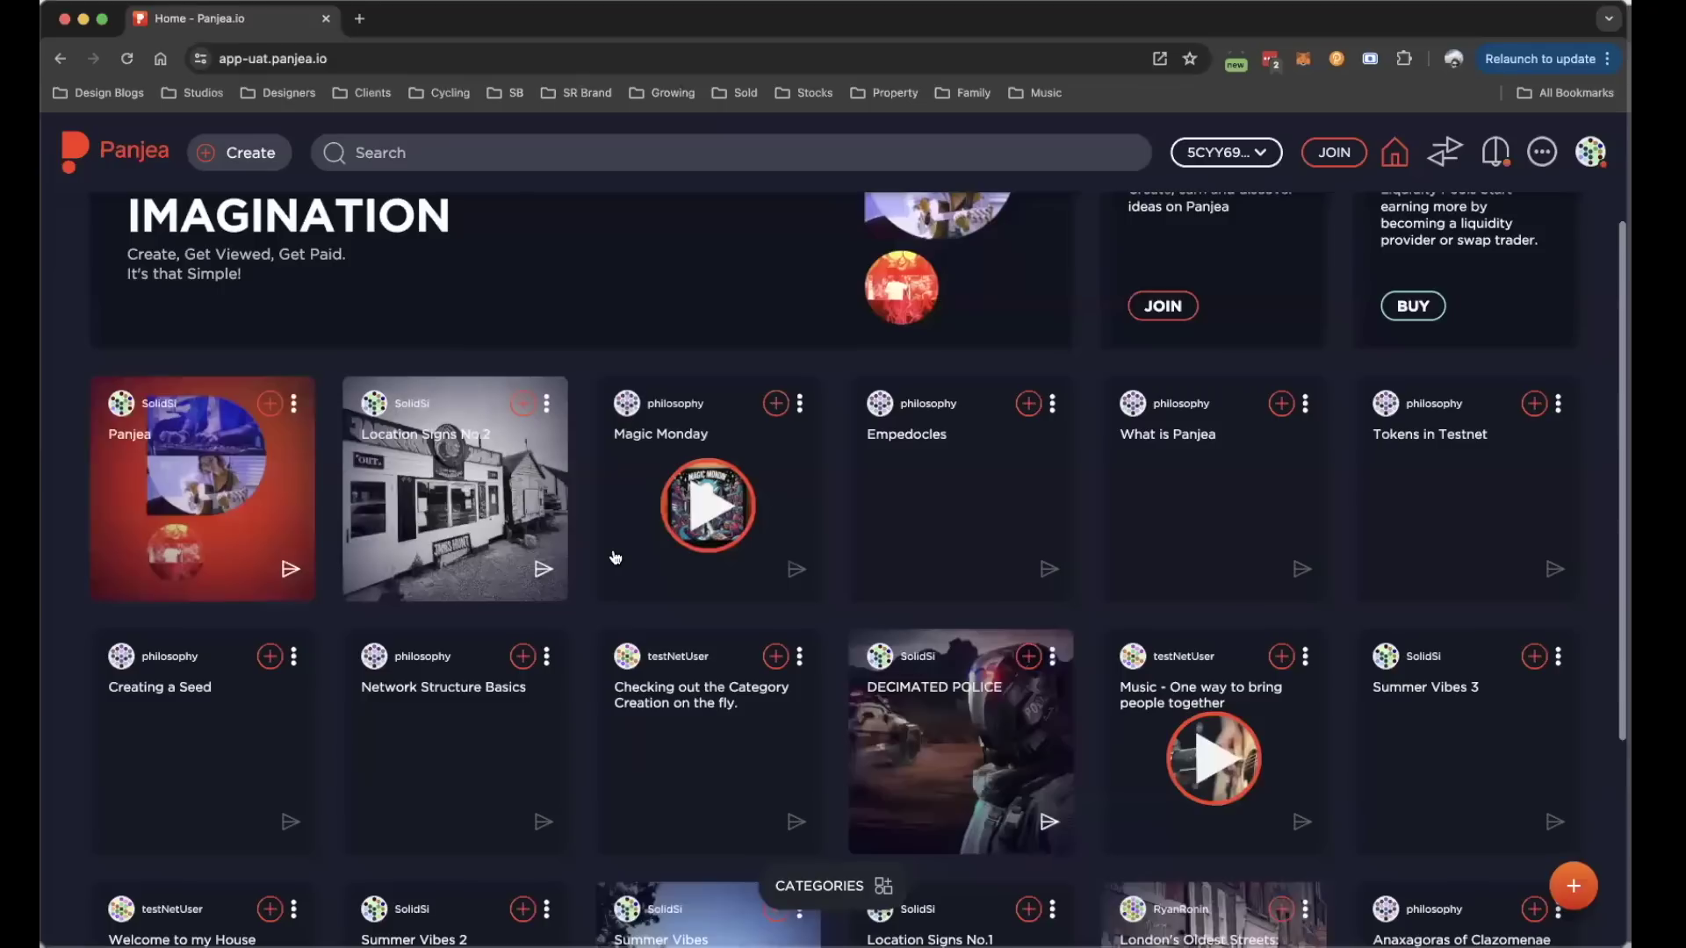
pyautogui.scroll(4, 615, 556)
pyautogui.scroll(1, 616, 557)
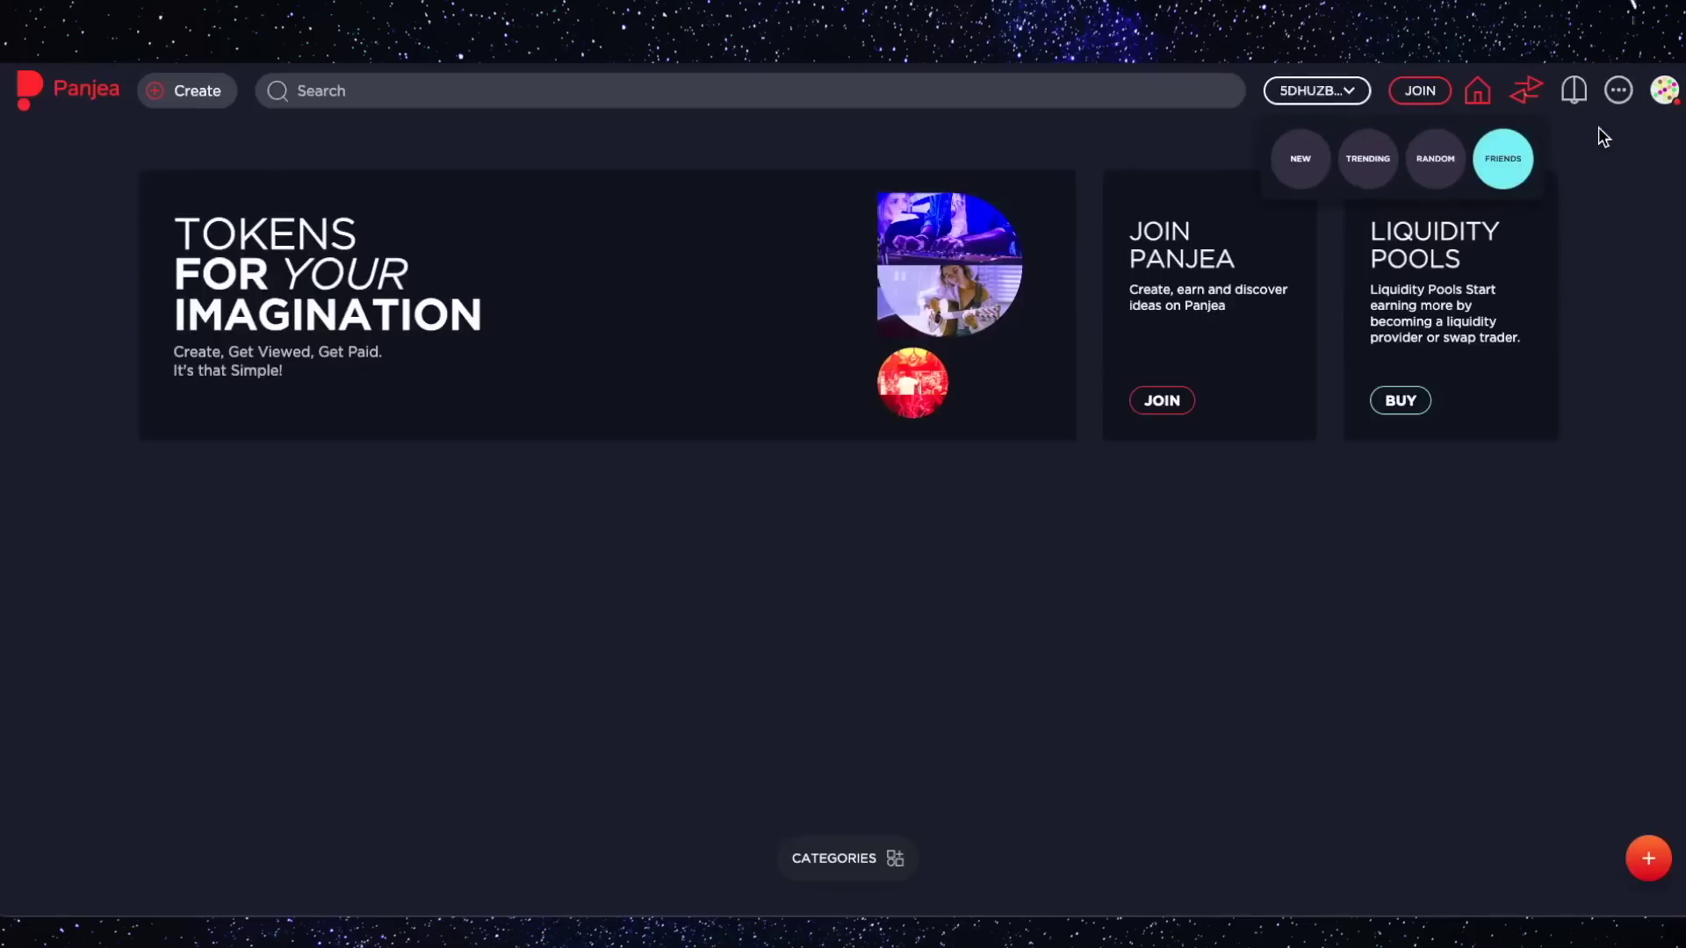
# - Open the notifications and view both the archive and the inbox
pyautogui.click(1577, 97)
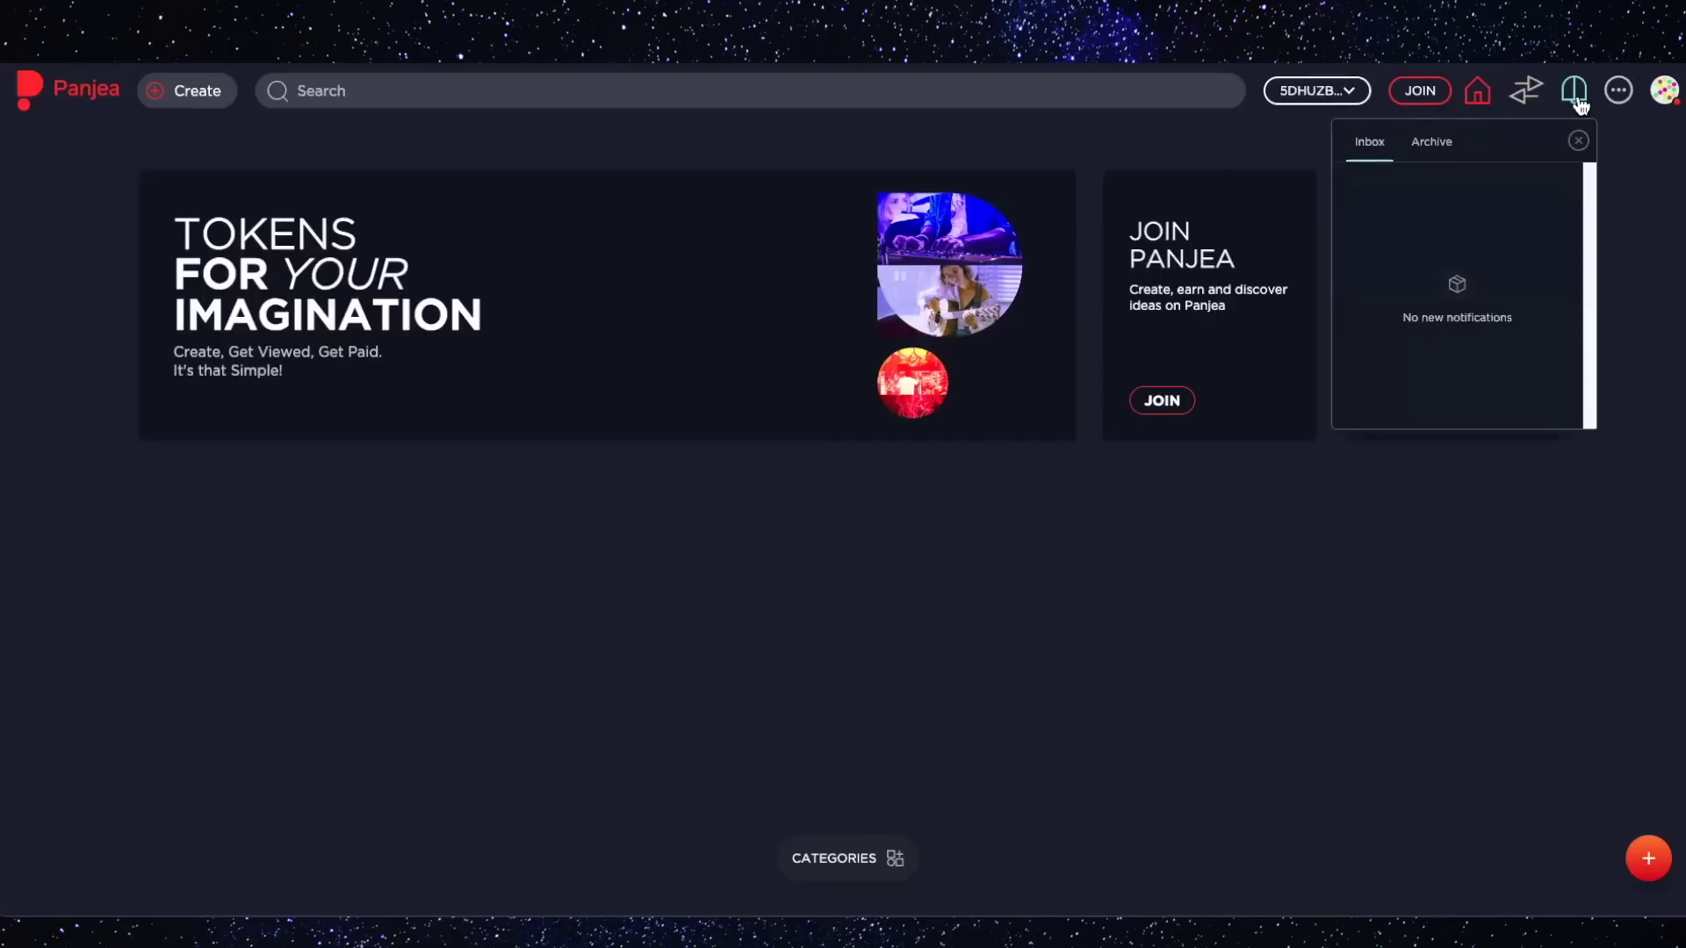
pyautogui.click(1438, 150)
pyautogui.click(1375, 150)
pyautogui.click(1667, 230)
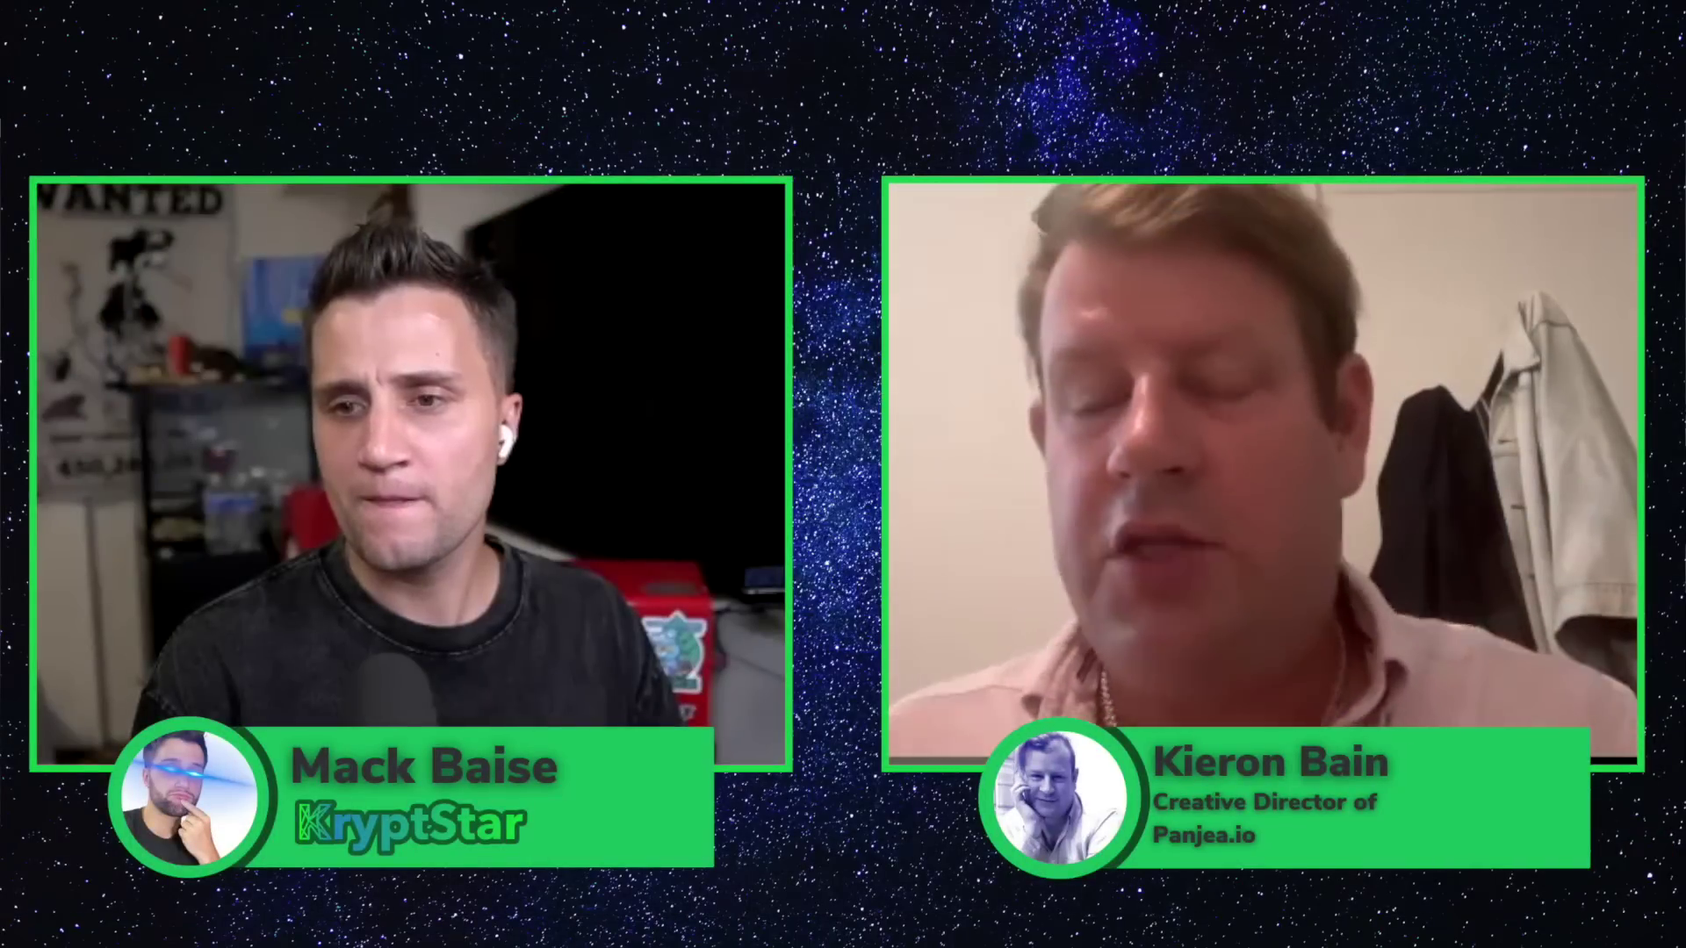